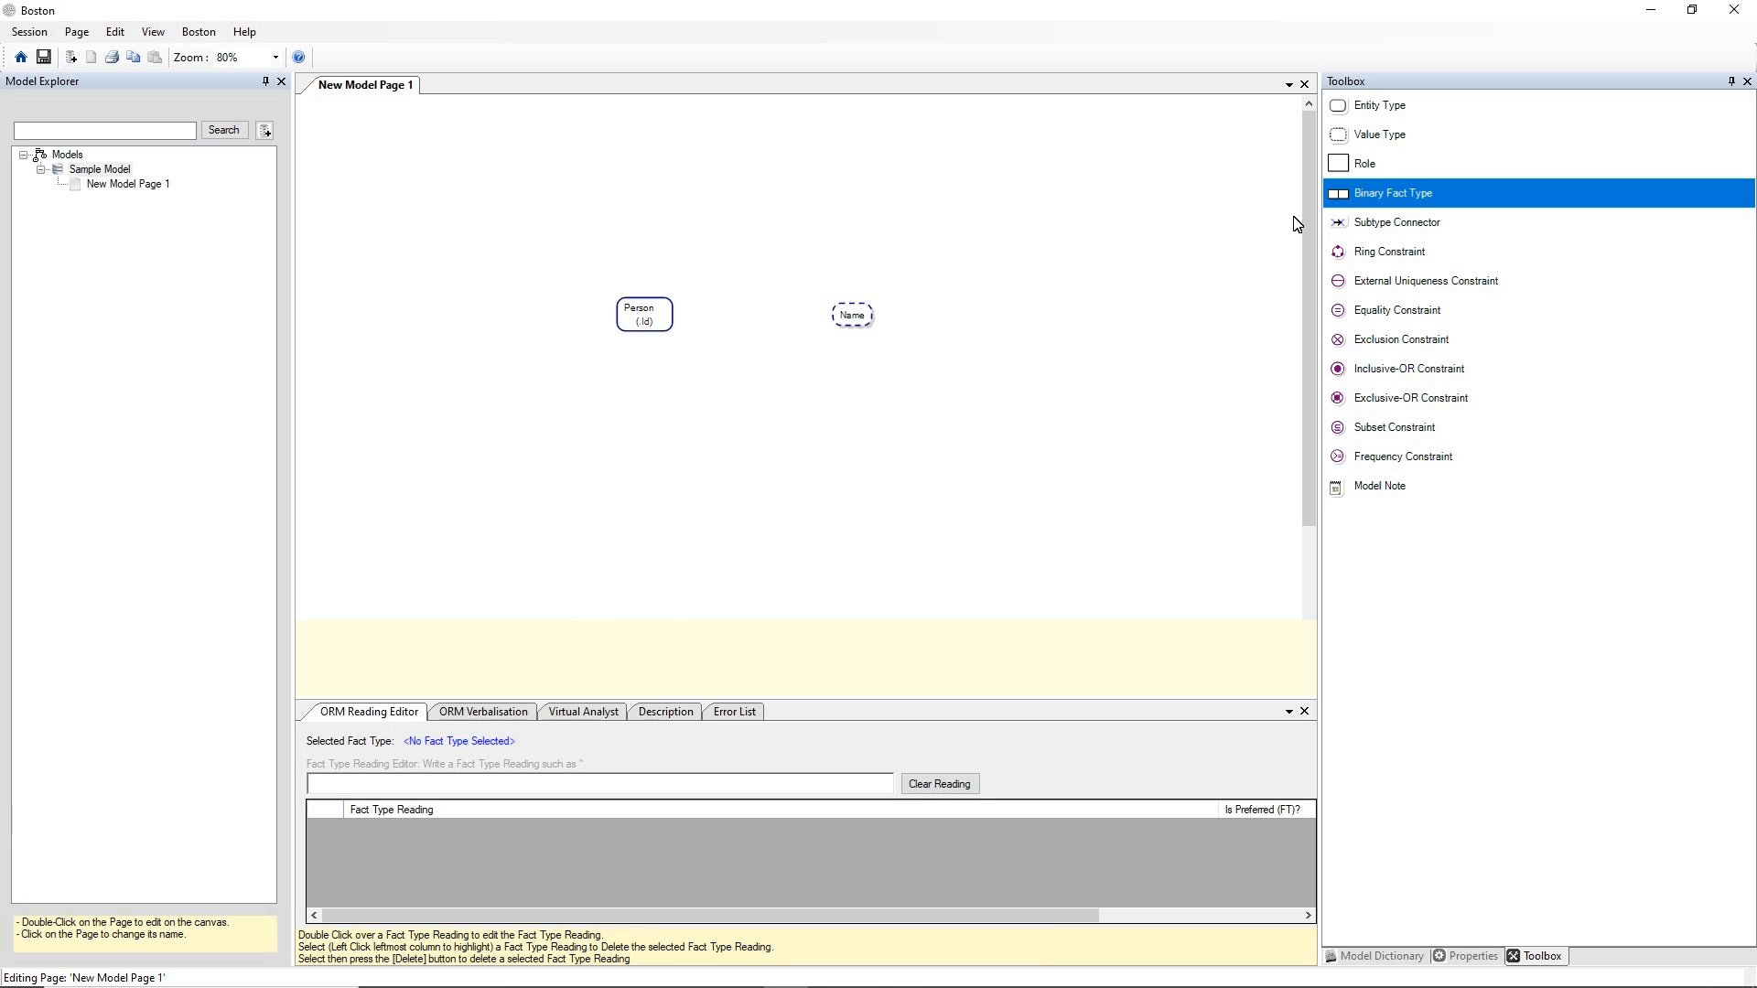
Step: Place a binary fact type above and between Person and Name, linking its first role to Person and its second role to Name
left_click(1338, 197)
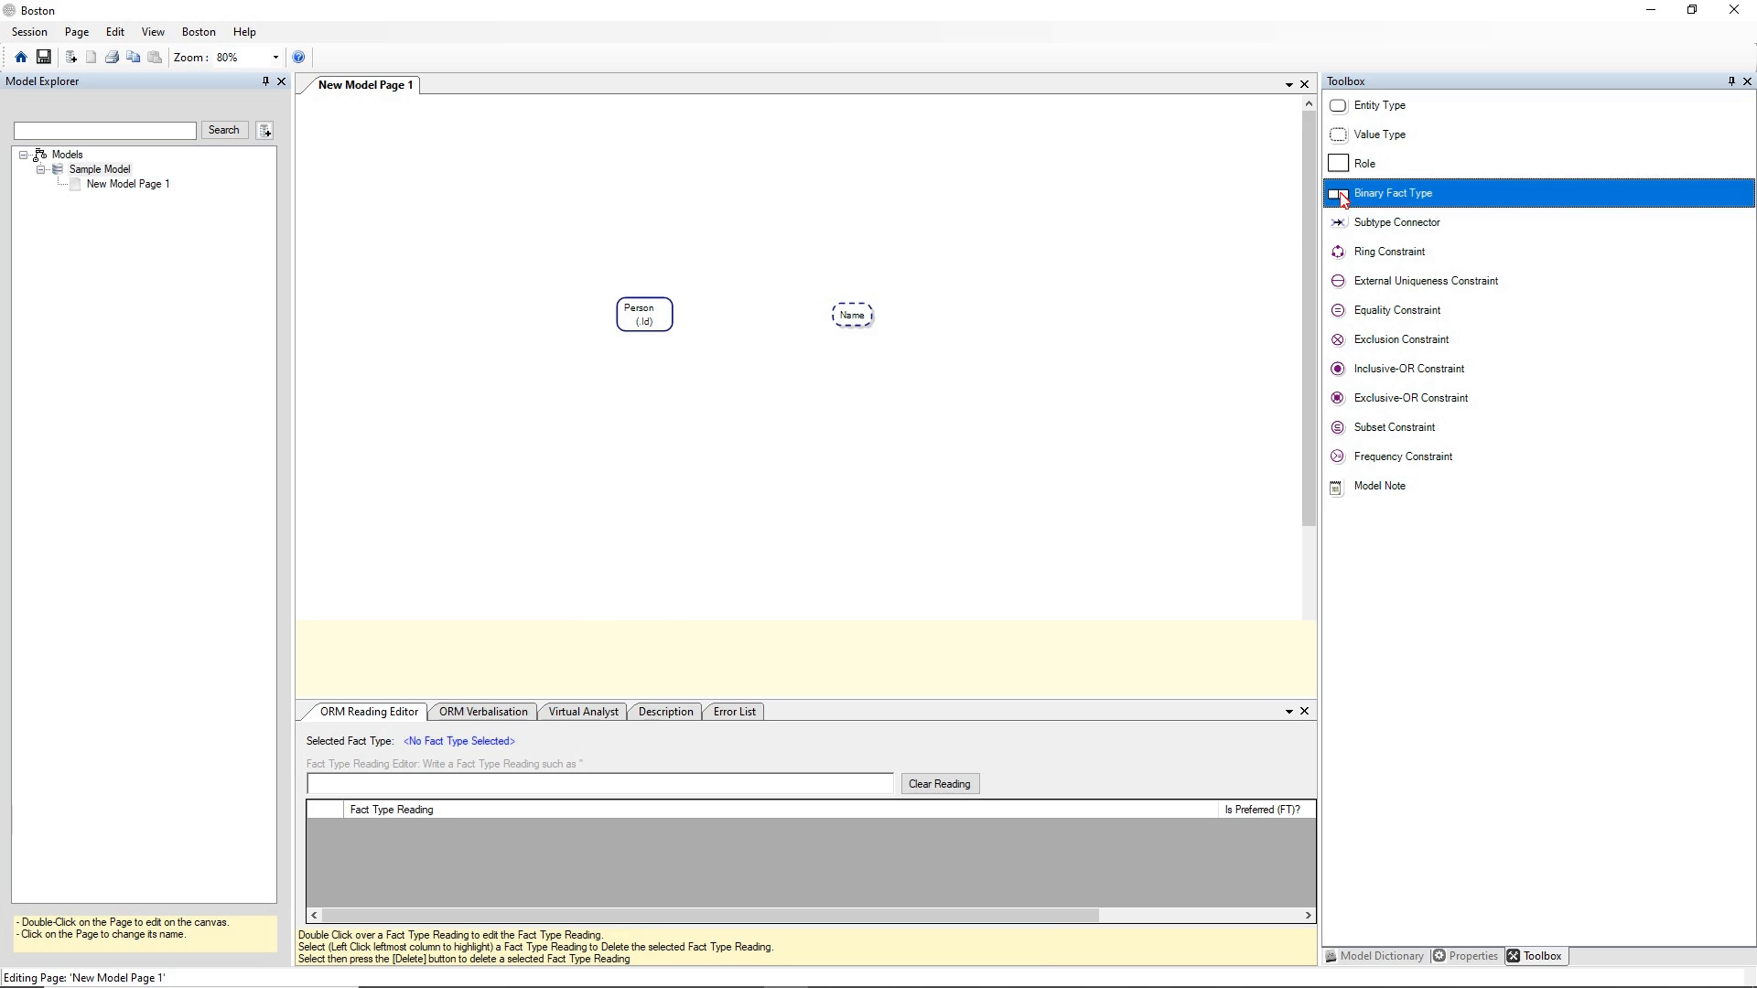
left_click(755, 270)
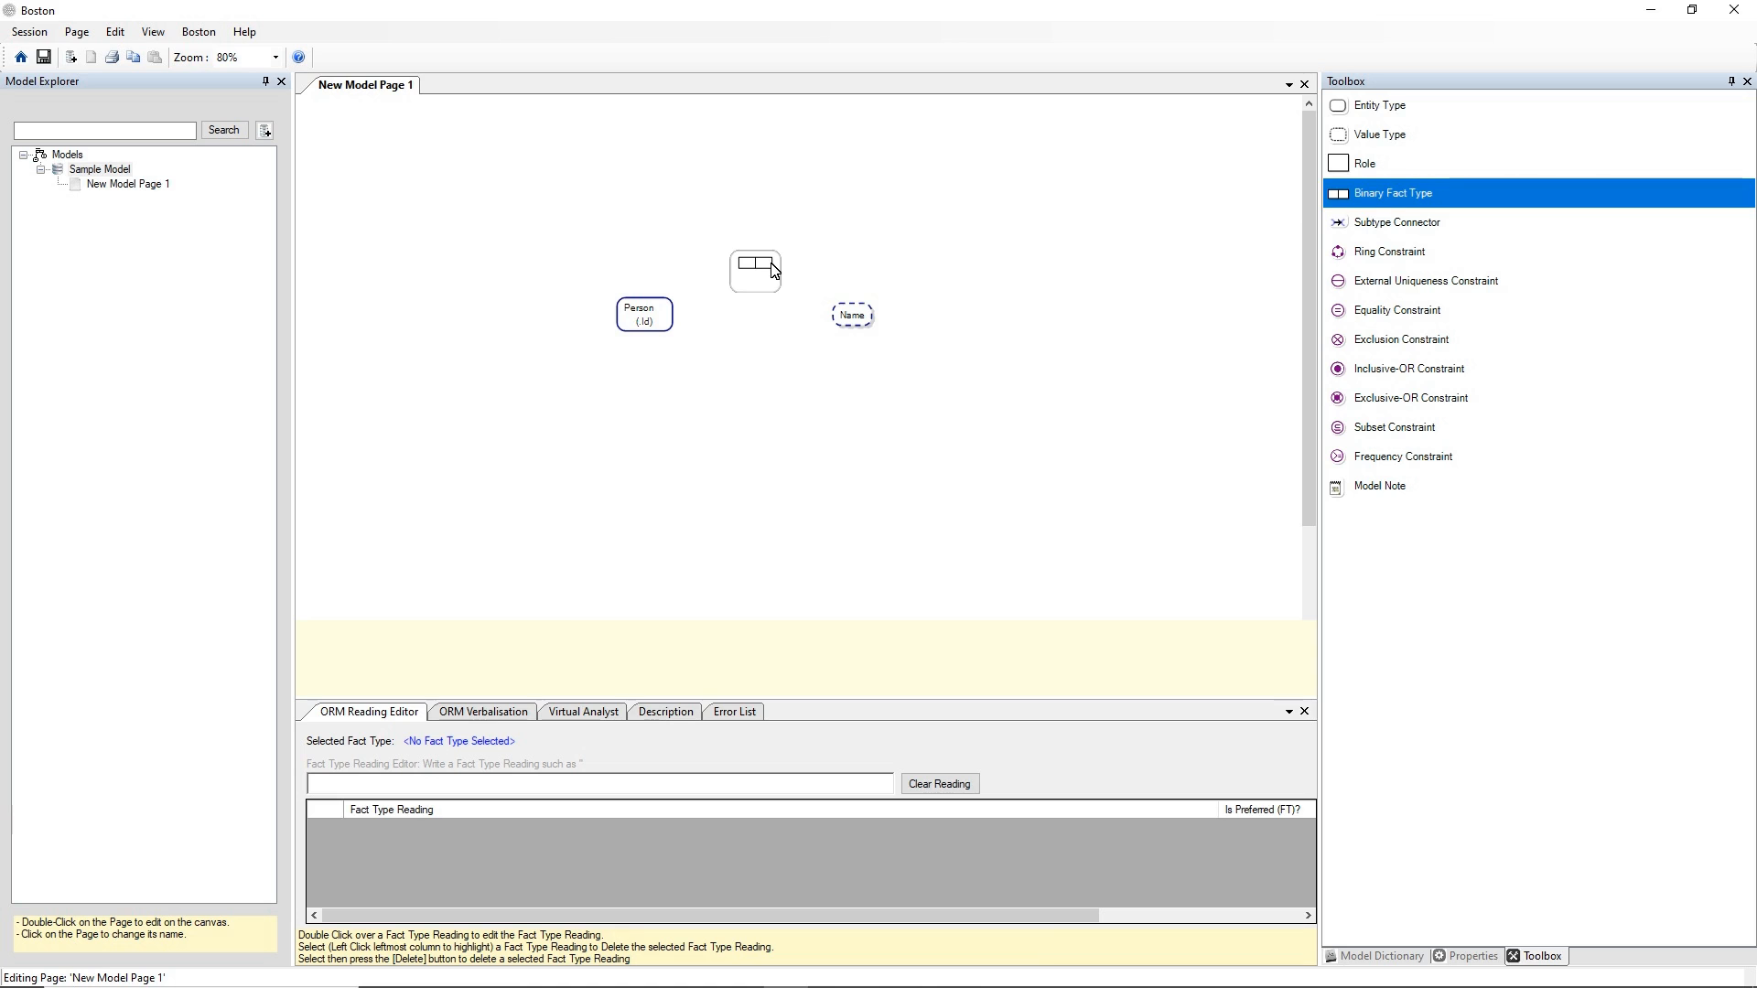
left_click_drag(745, 265, 665, 316)
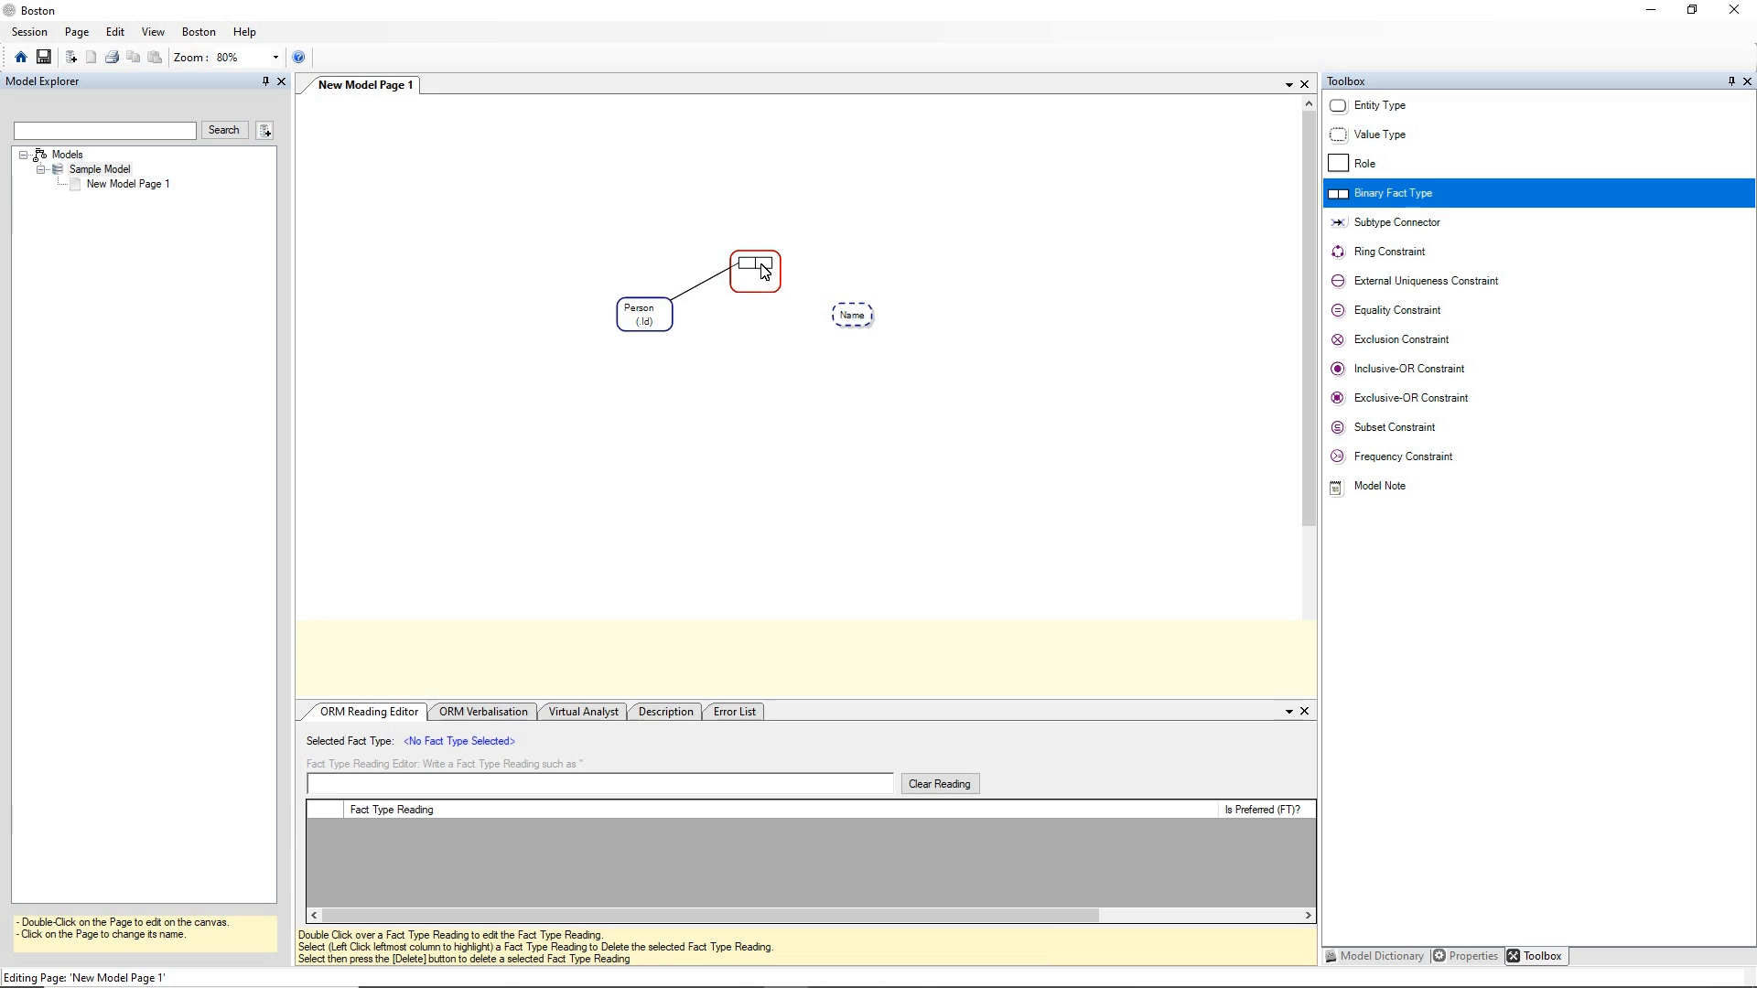
left_click_drag(778, 281, 840, 315)
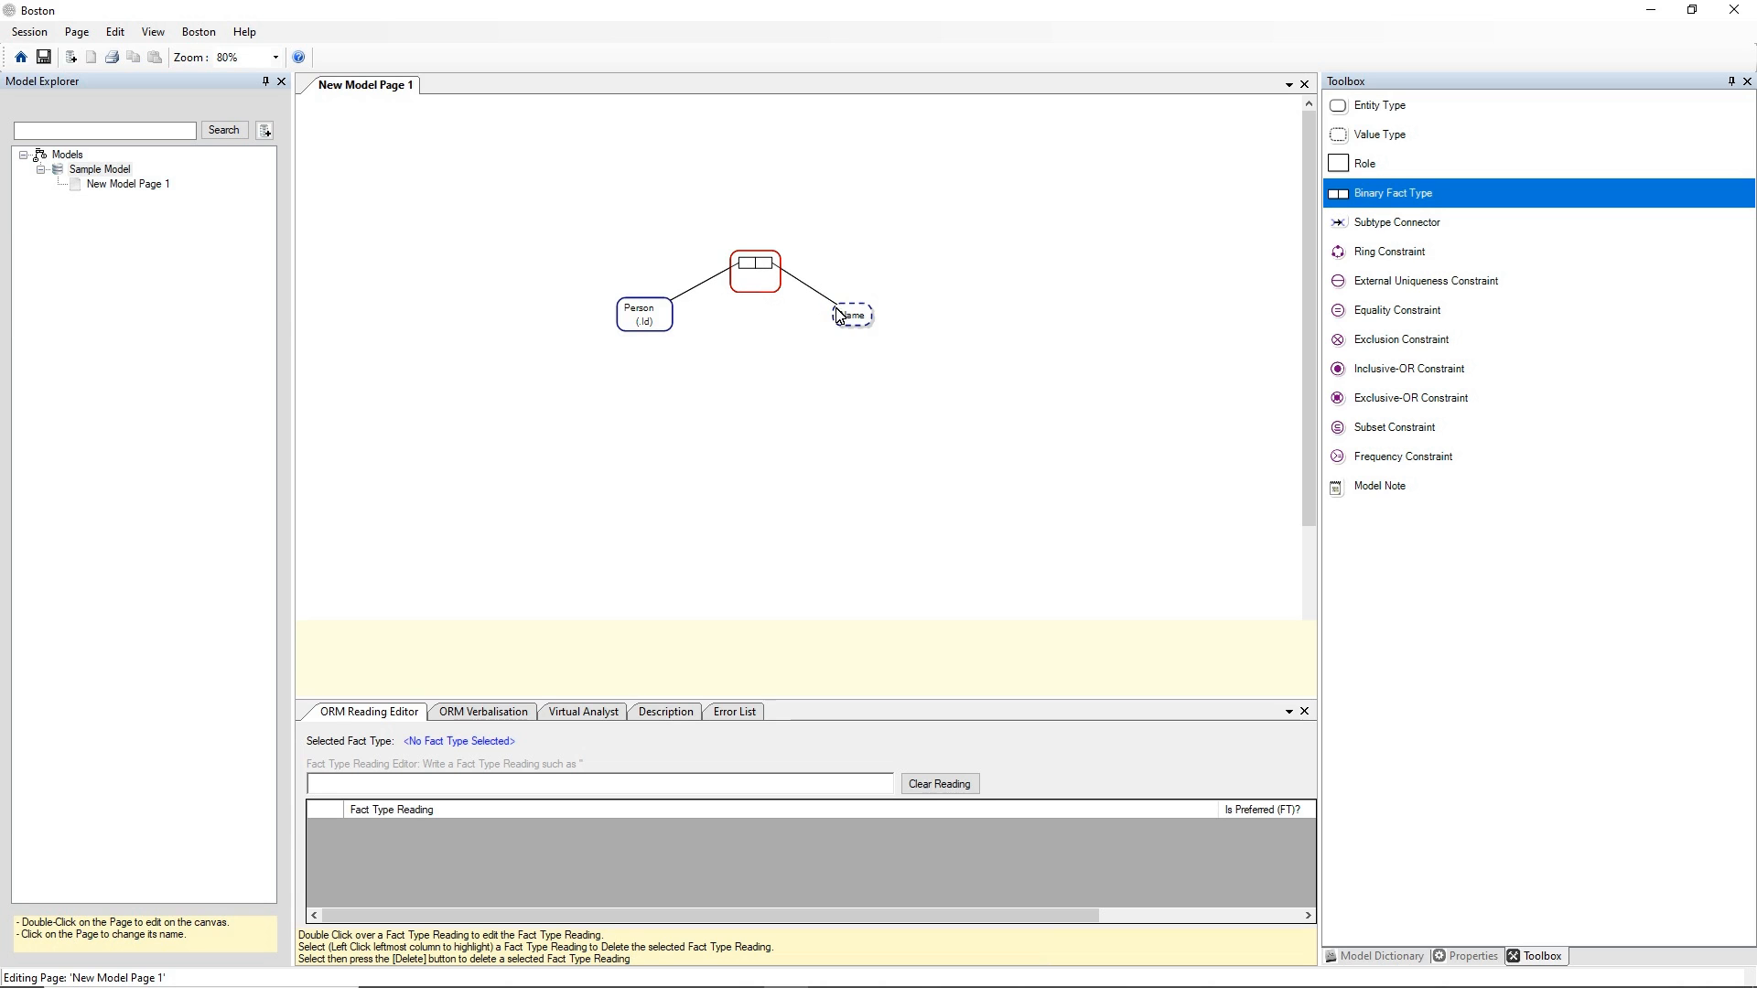
Step: Add the reading "Person has first-Name" to the new fact type and accept renaming it to PersonHasFirstName
left_click(775, 266)
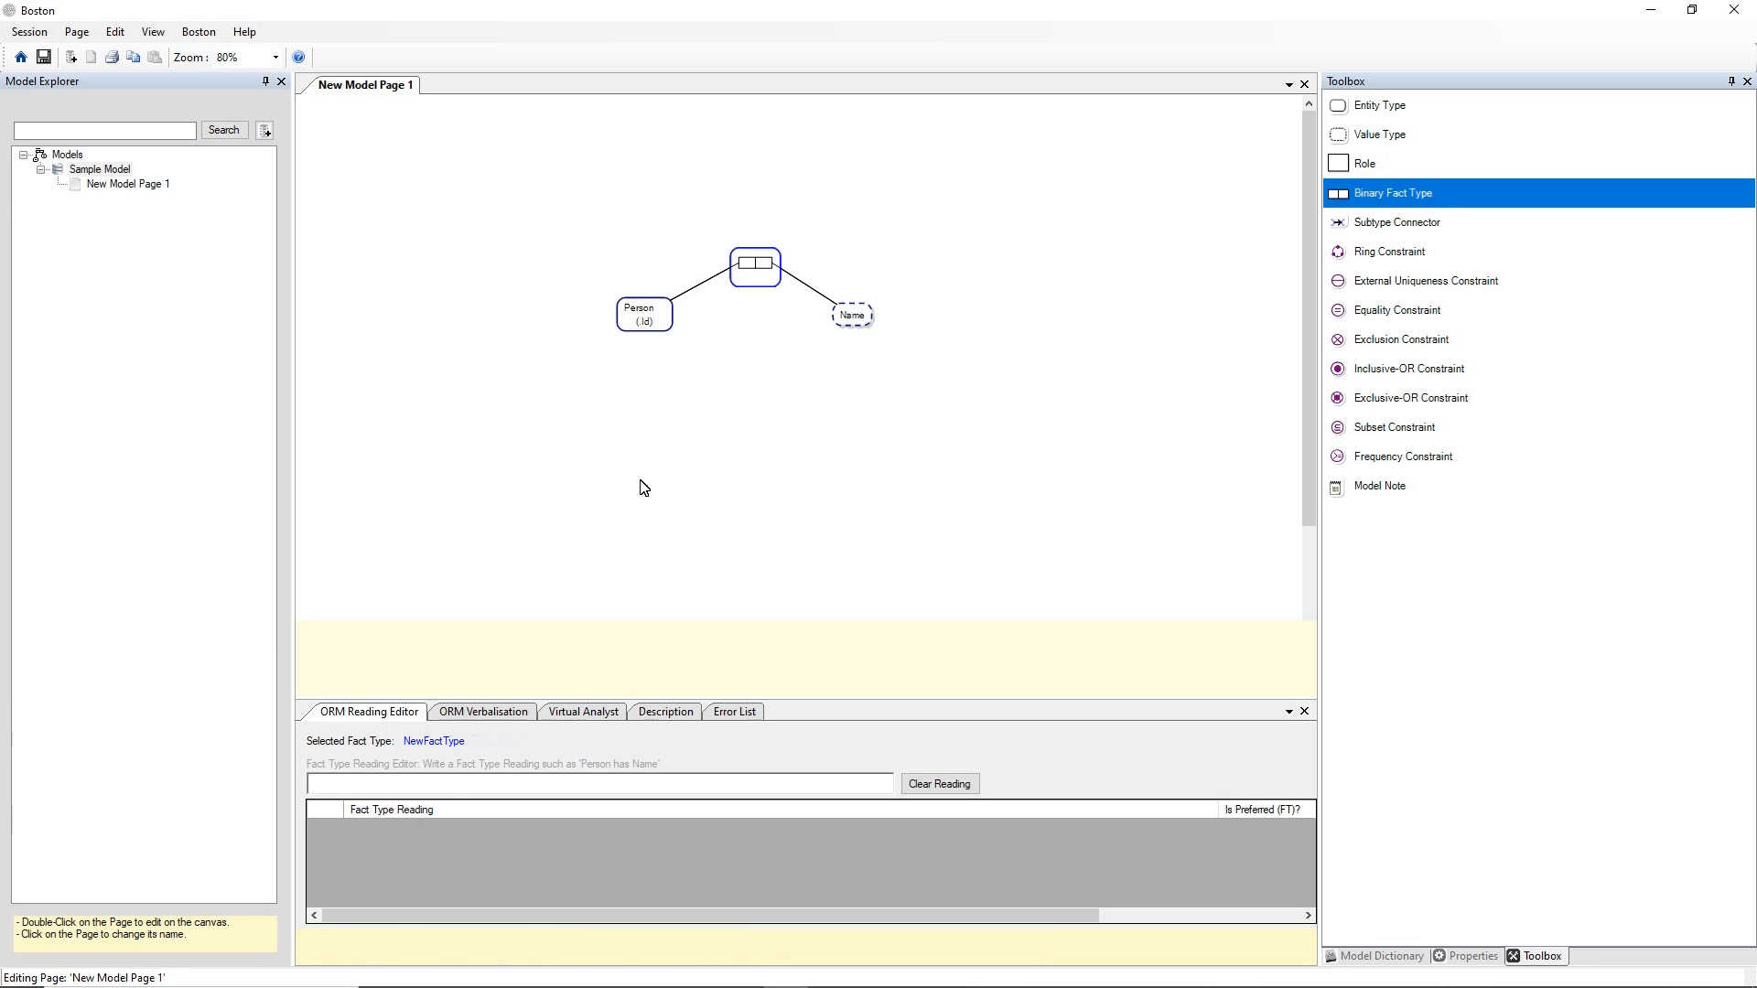
left_click(444, 784)
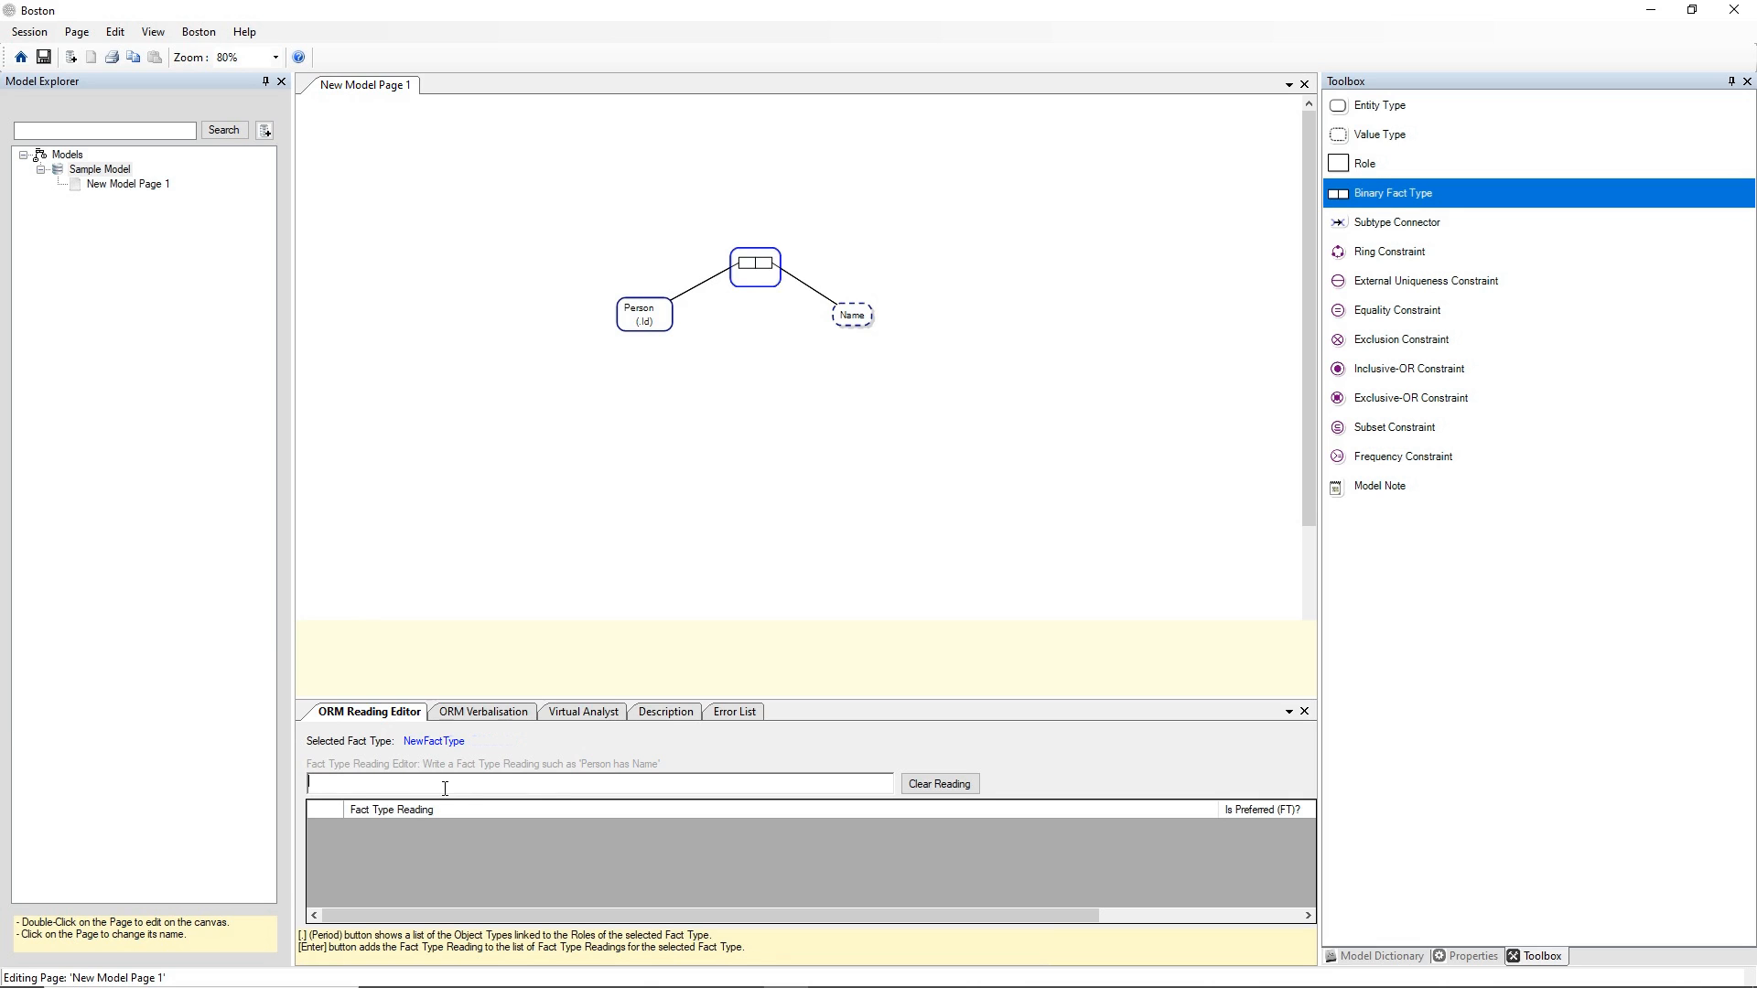
type("P")
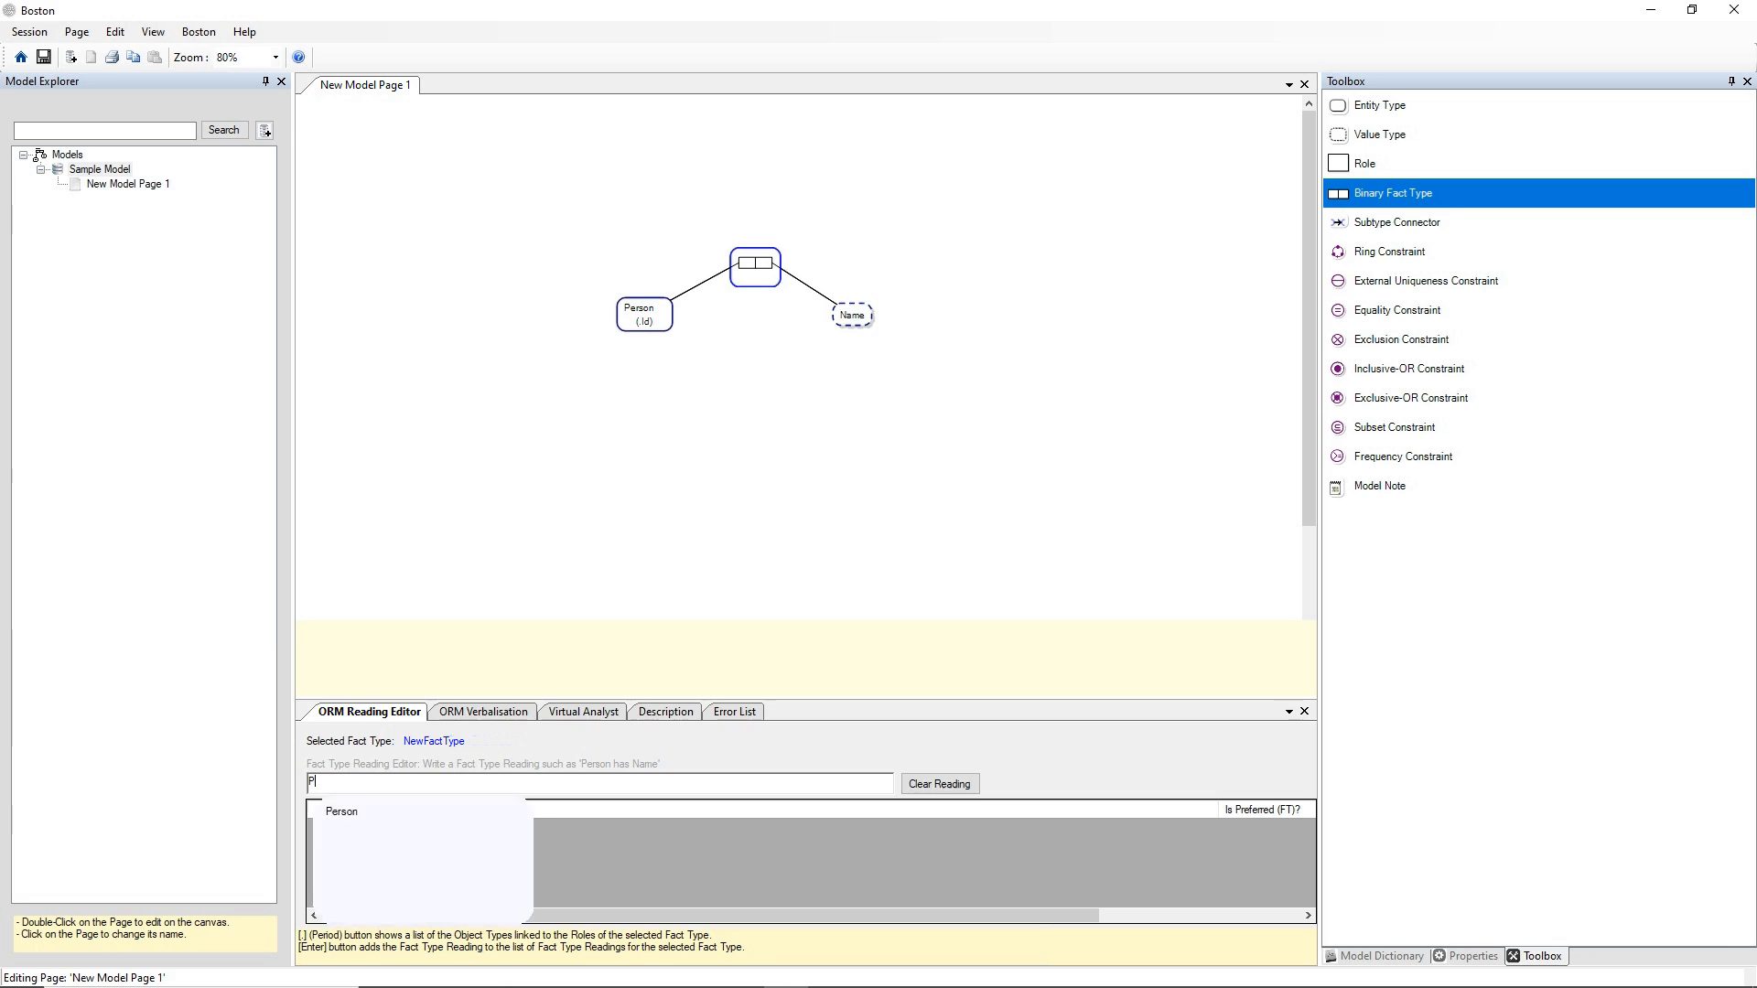
type("erson has ")
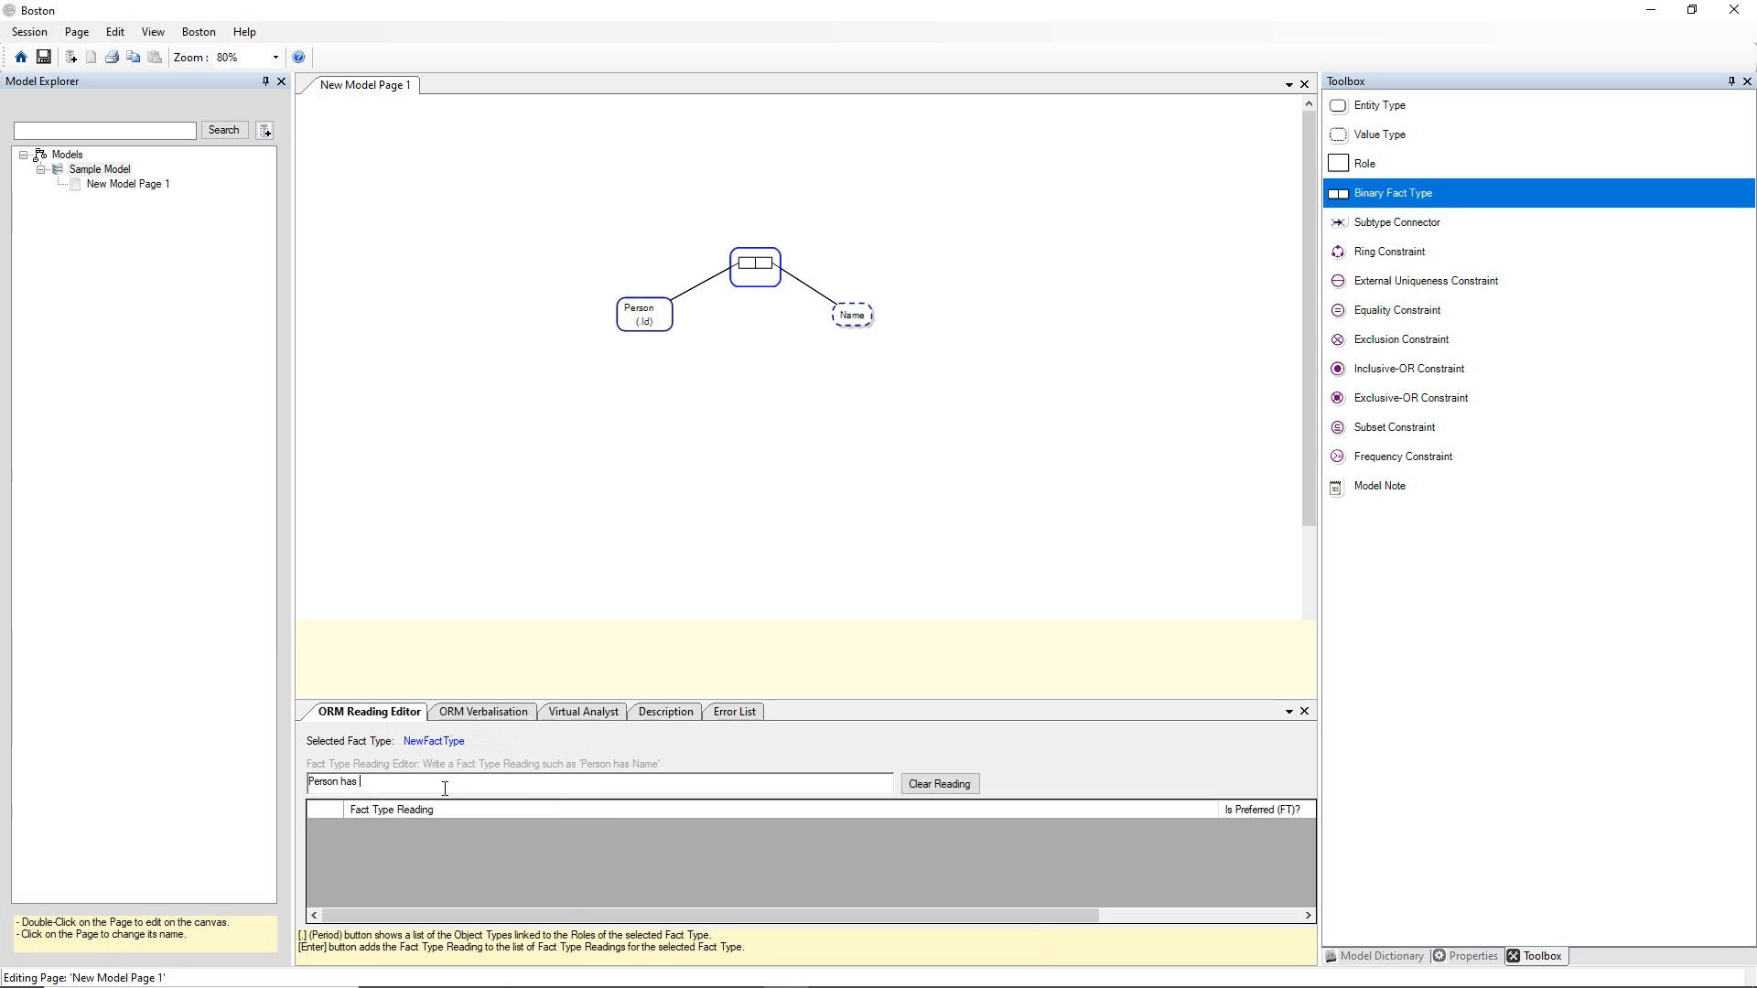
type("first")
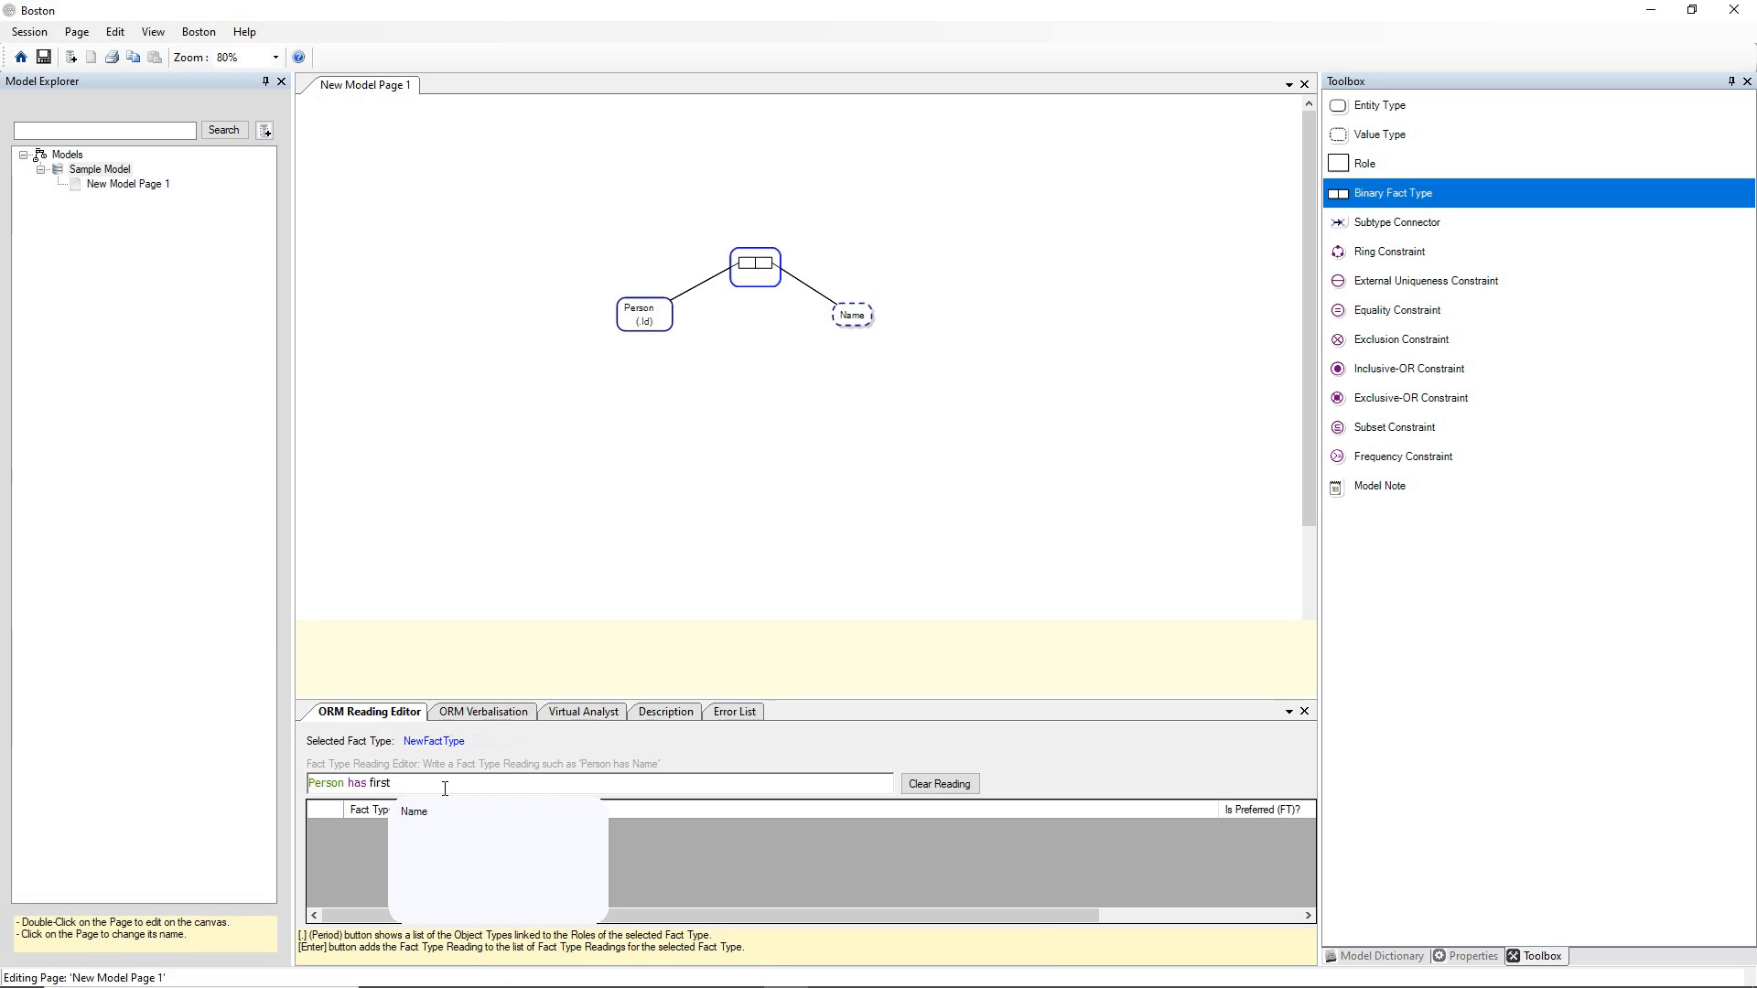
type("-")
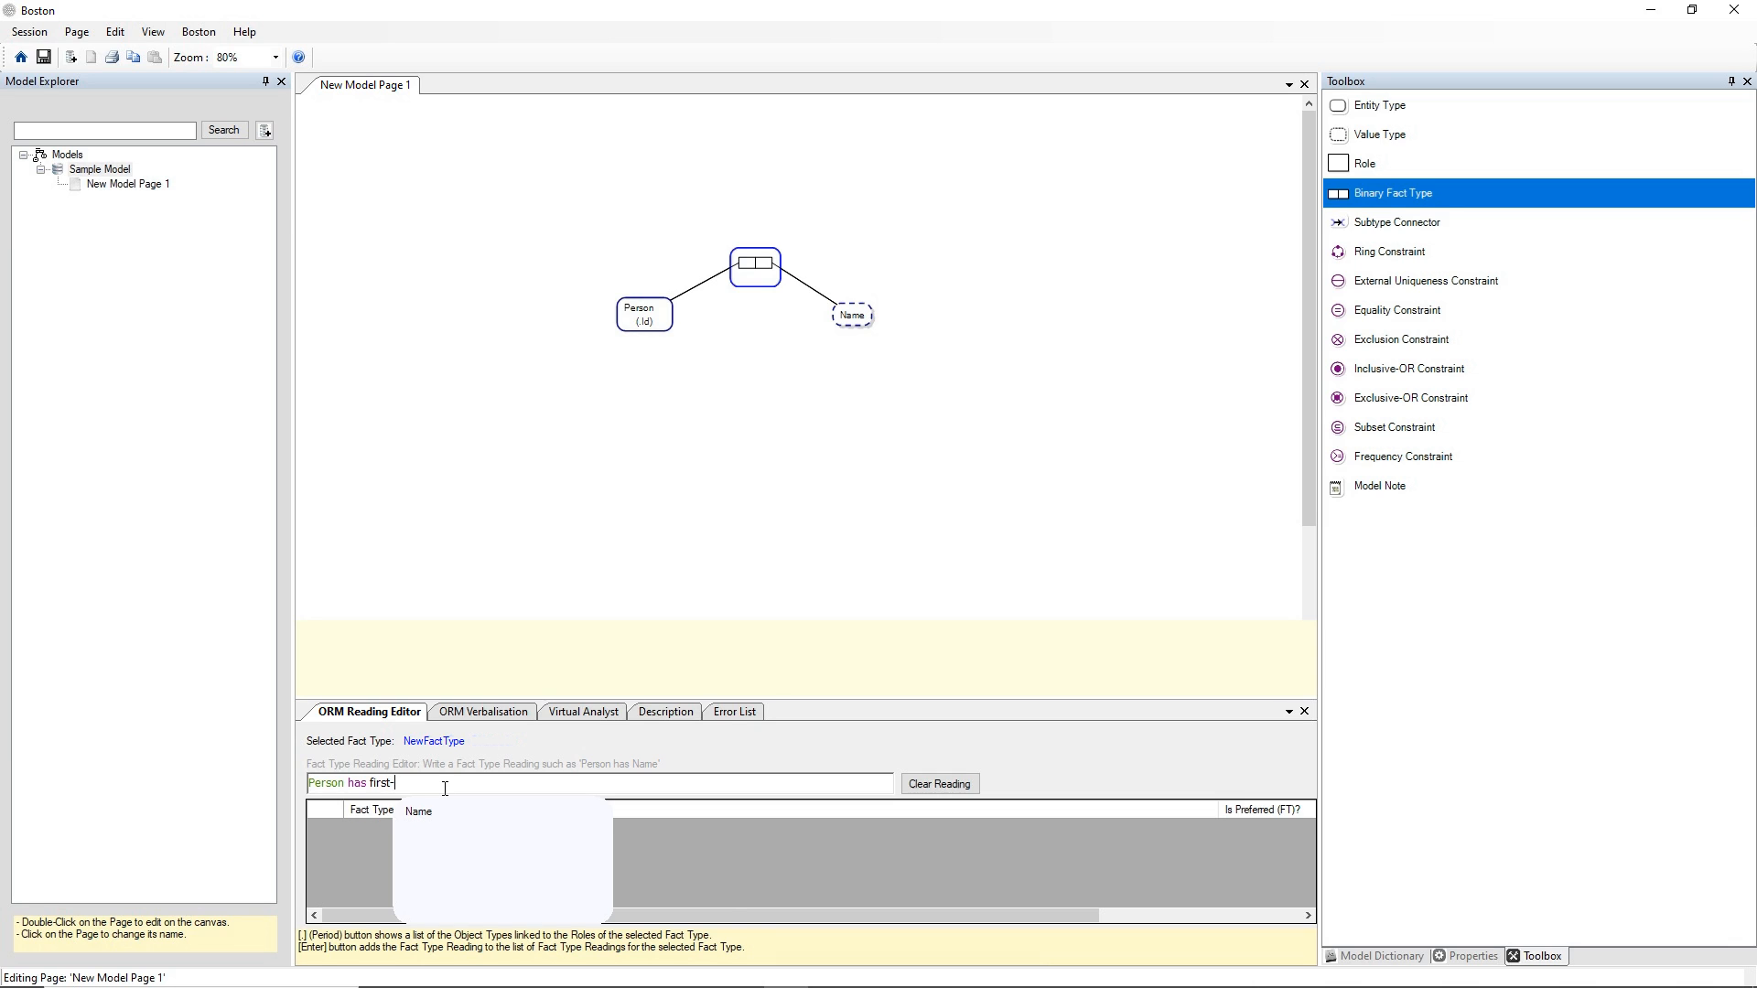
key("Down")
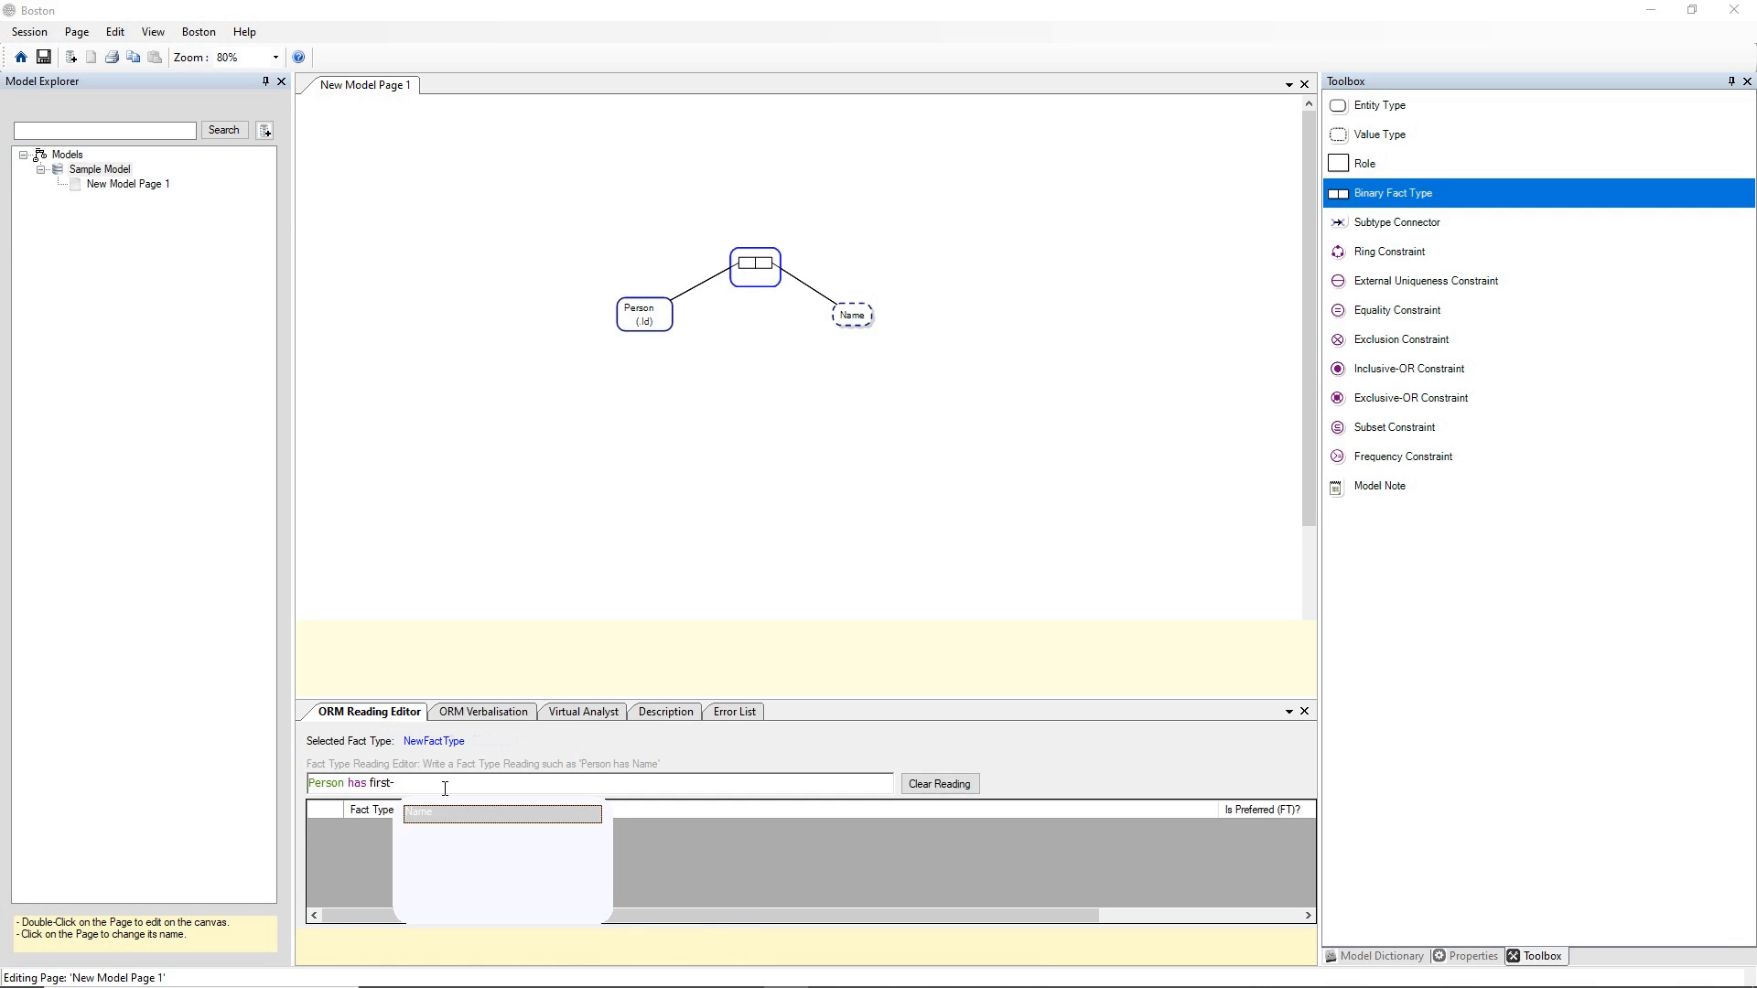
key("Return")
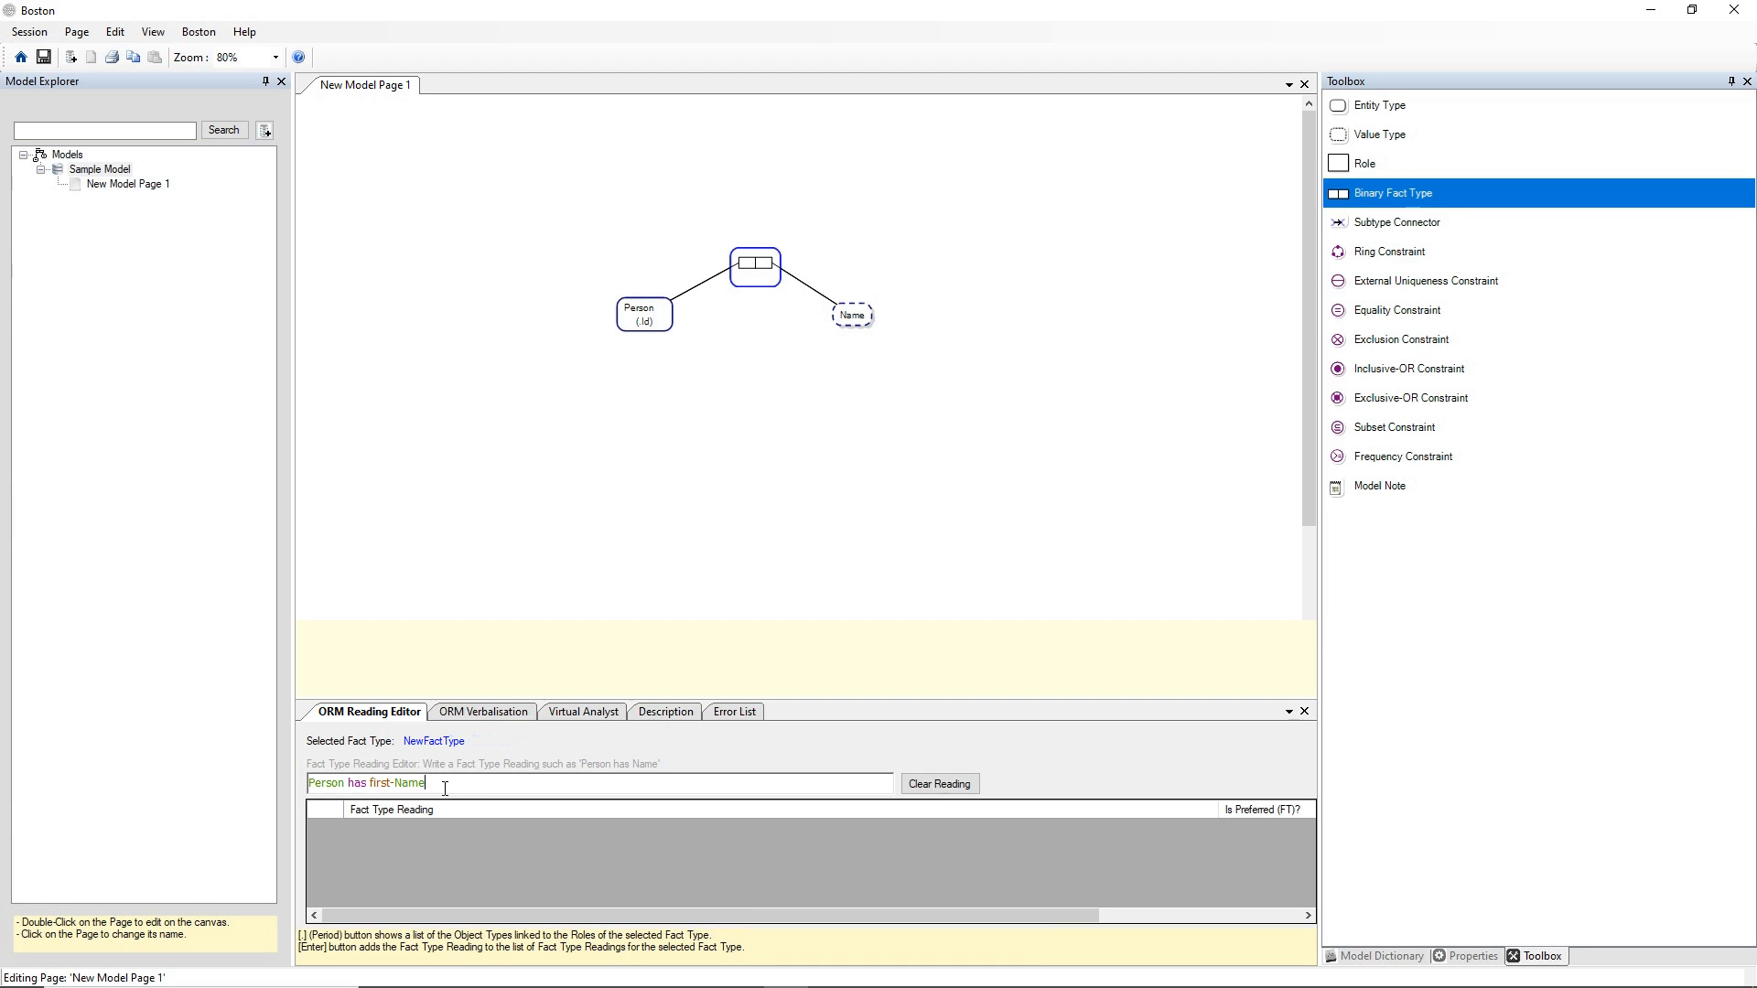
key("Return")
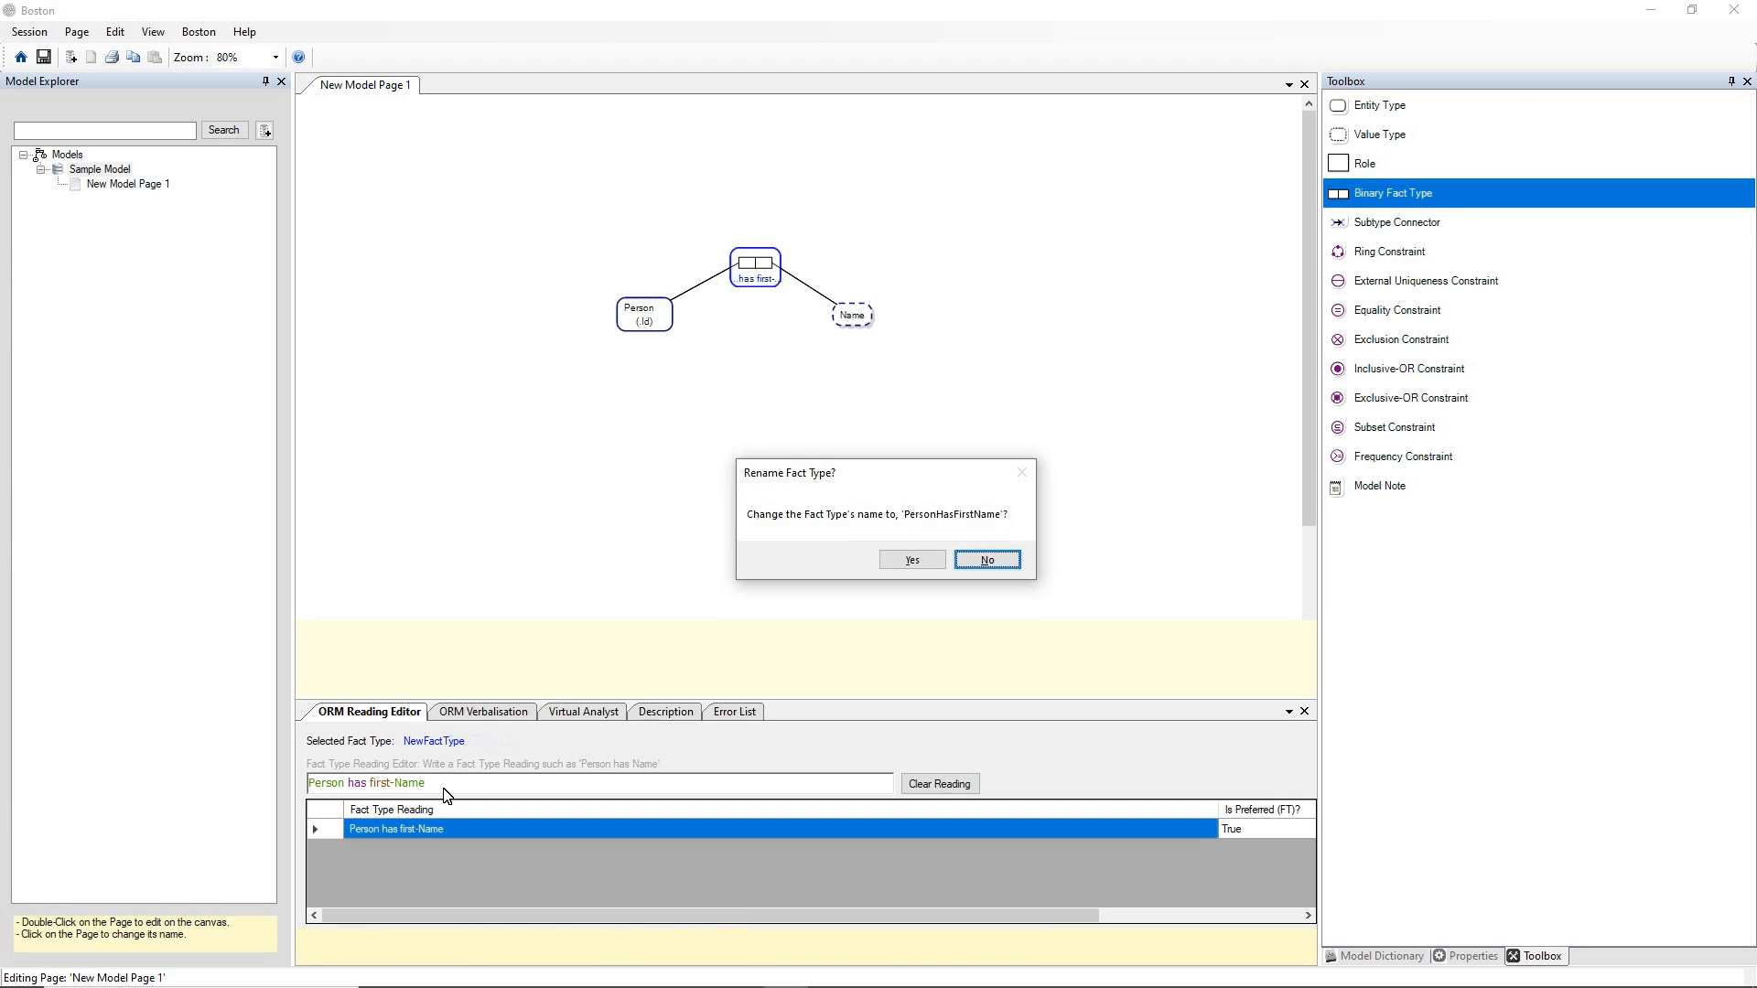
left_click(912, 561)
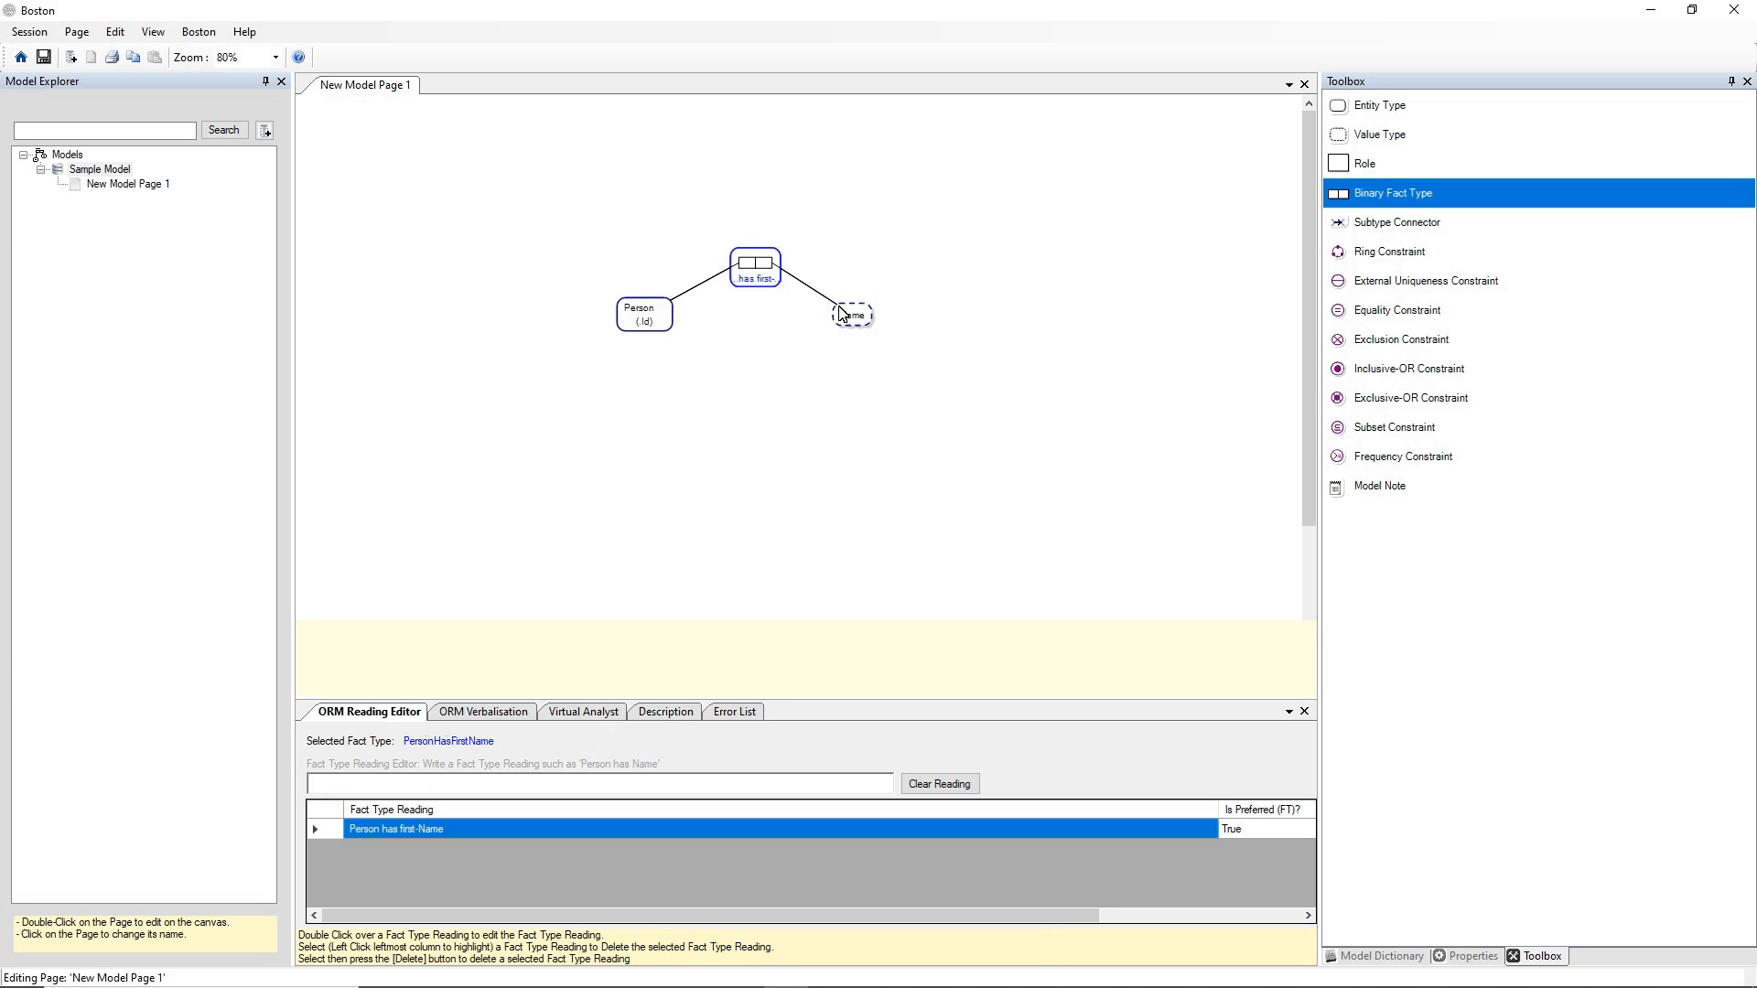
Step: Add a uniqueness constraint to the Person role of the "has first-" fact type
left_click(746, 266)
right_click(745, 266)
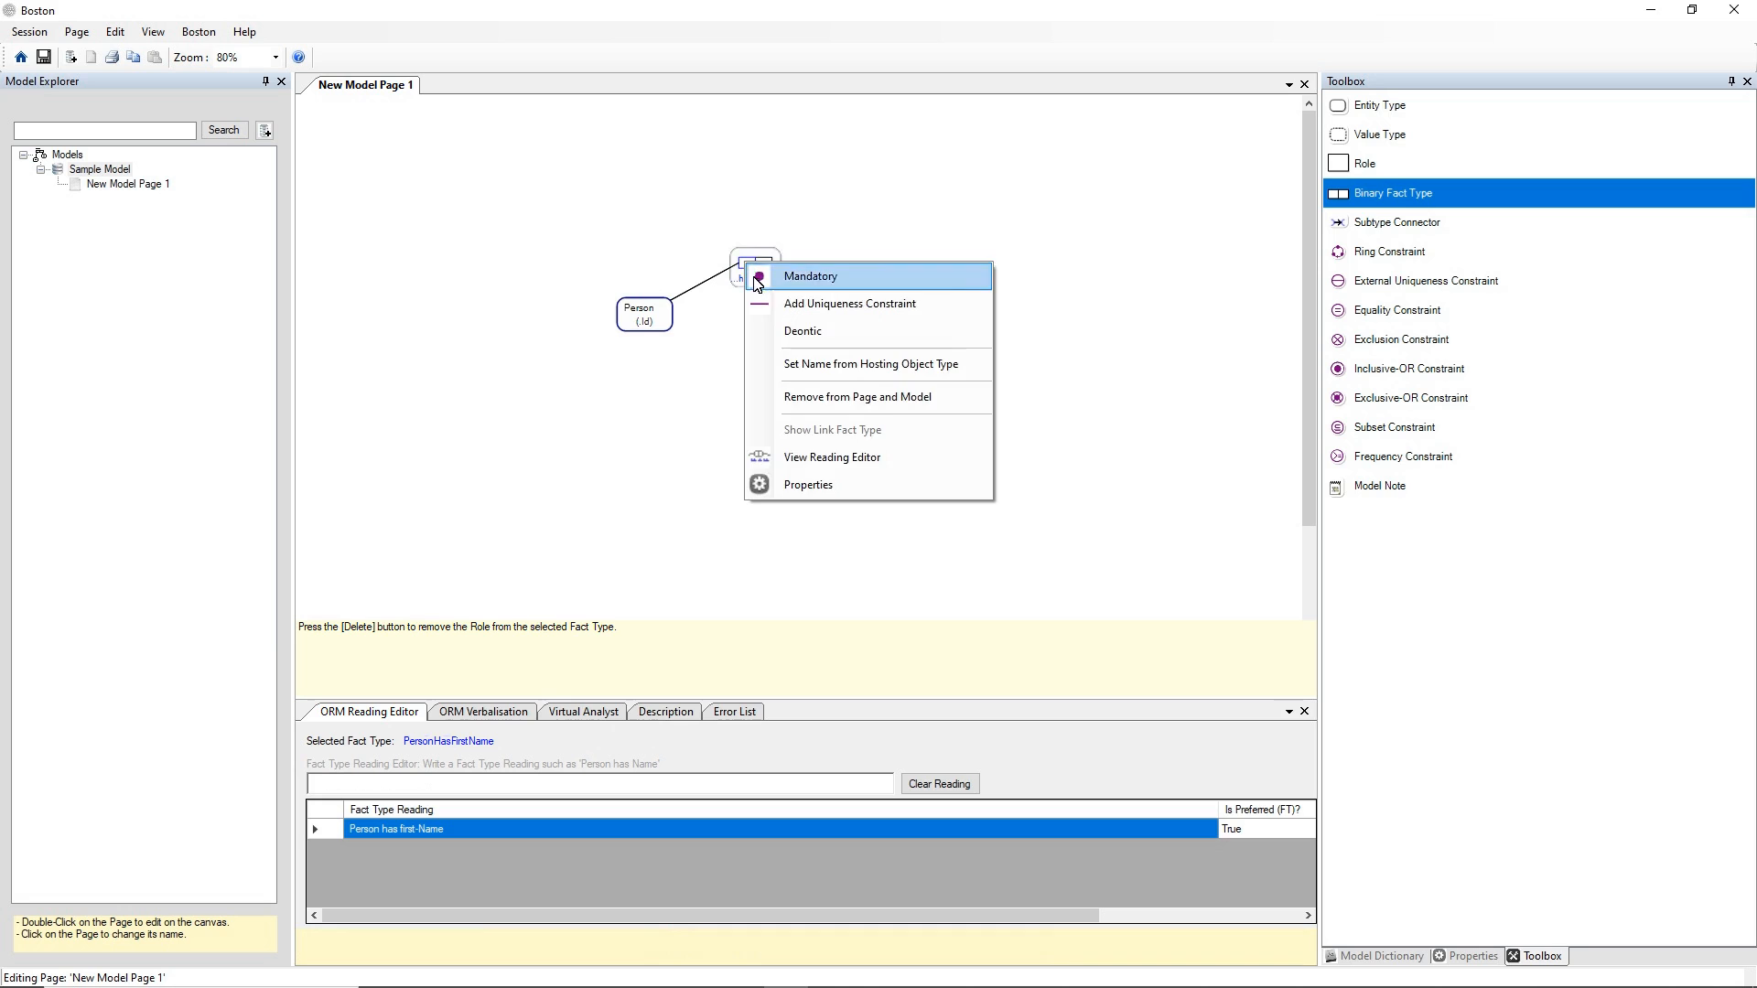
left_click(823, 298)
left_click(827, 266)
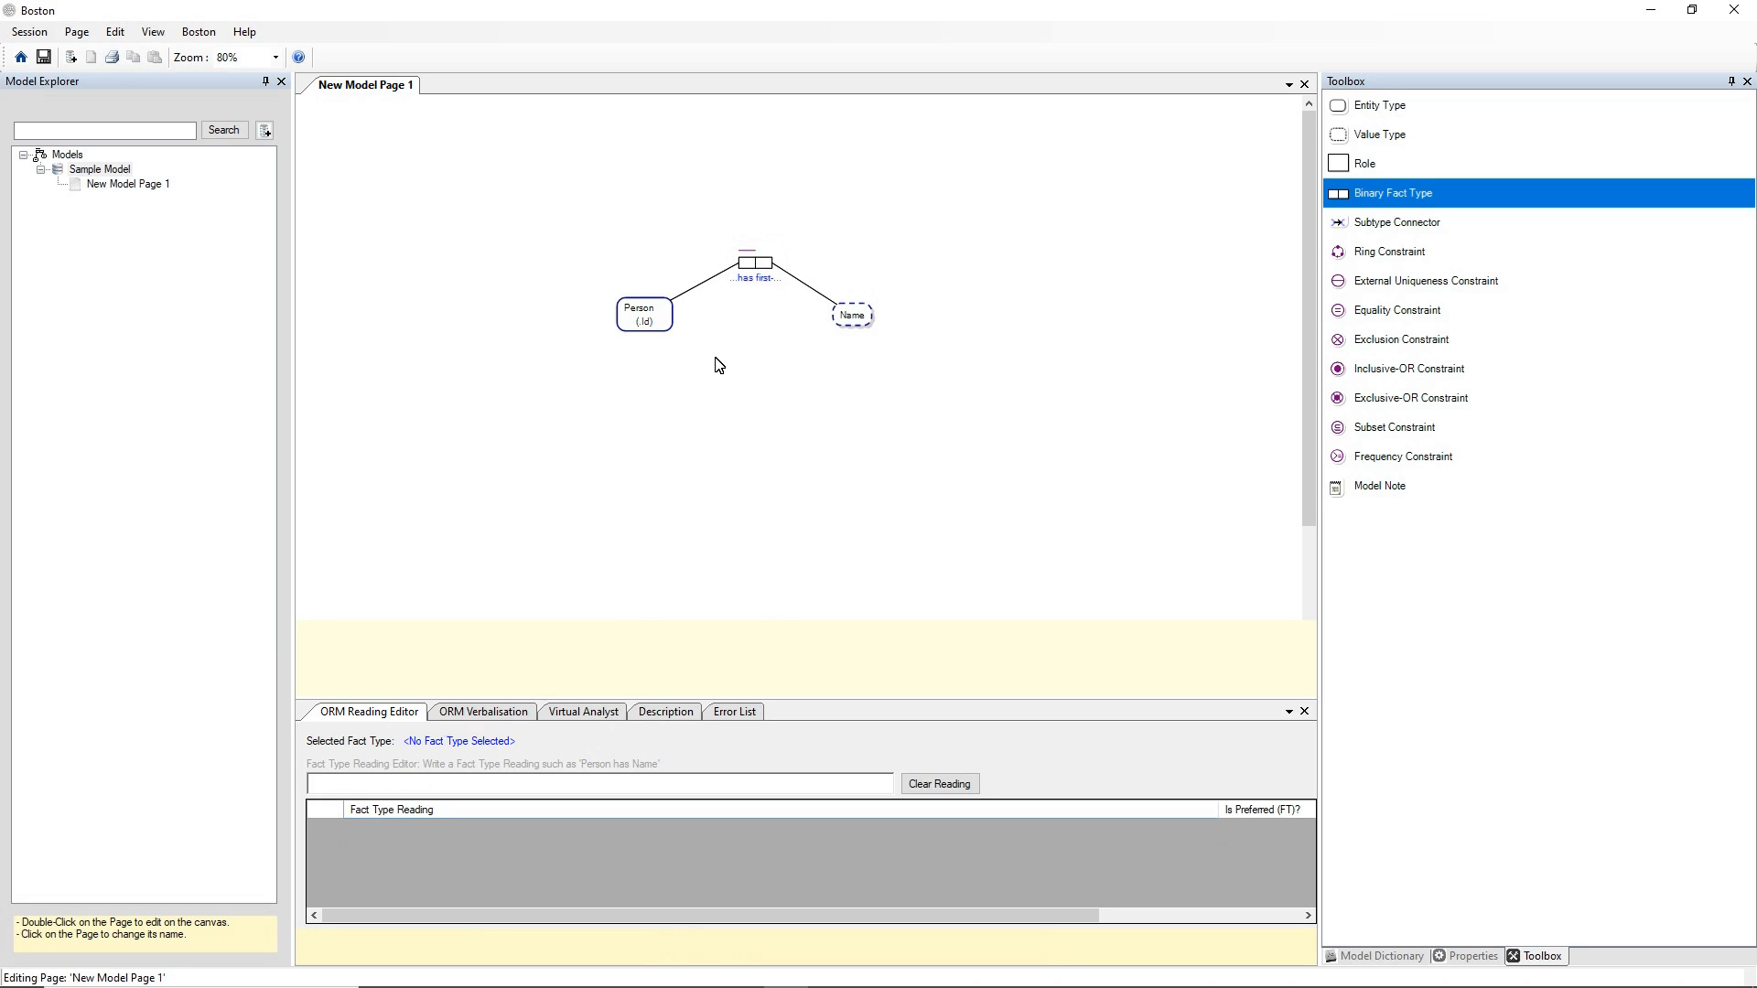
Step: Place a second binary fact type below the first, linking its roles to Person and Name
left_click(1331, 194)
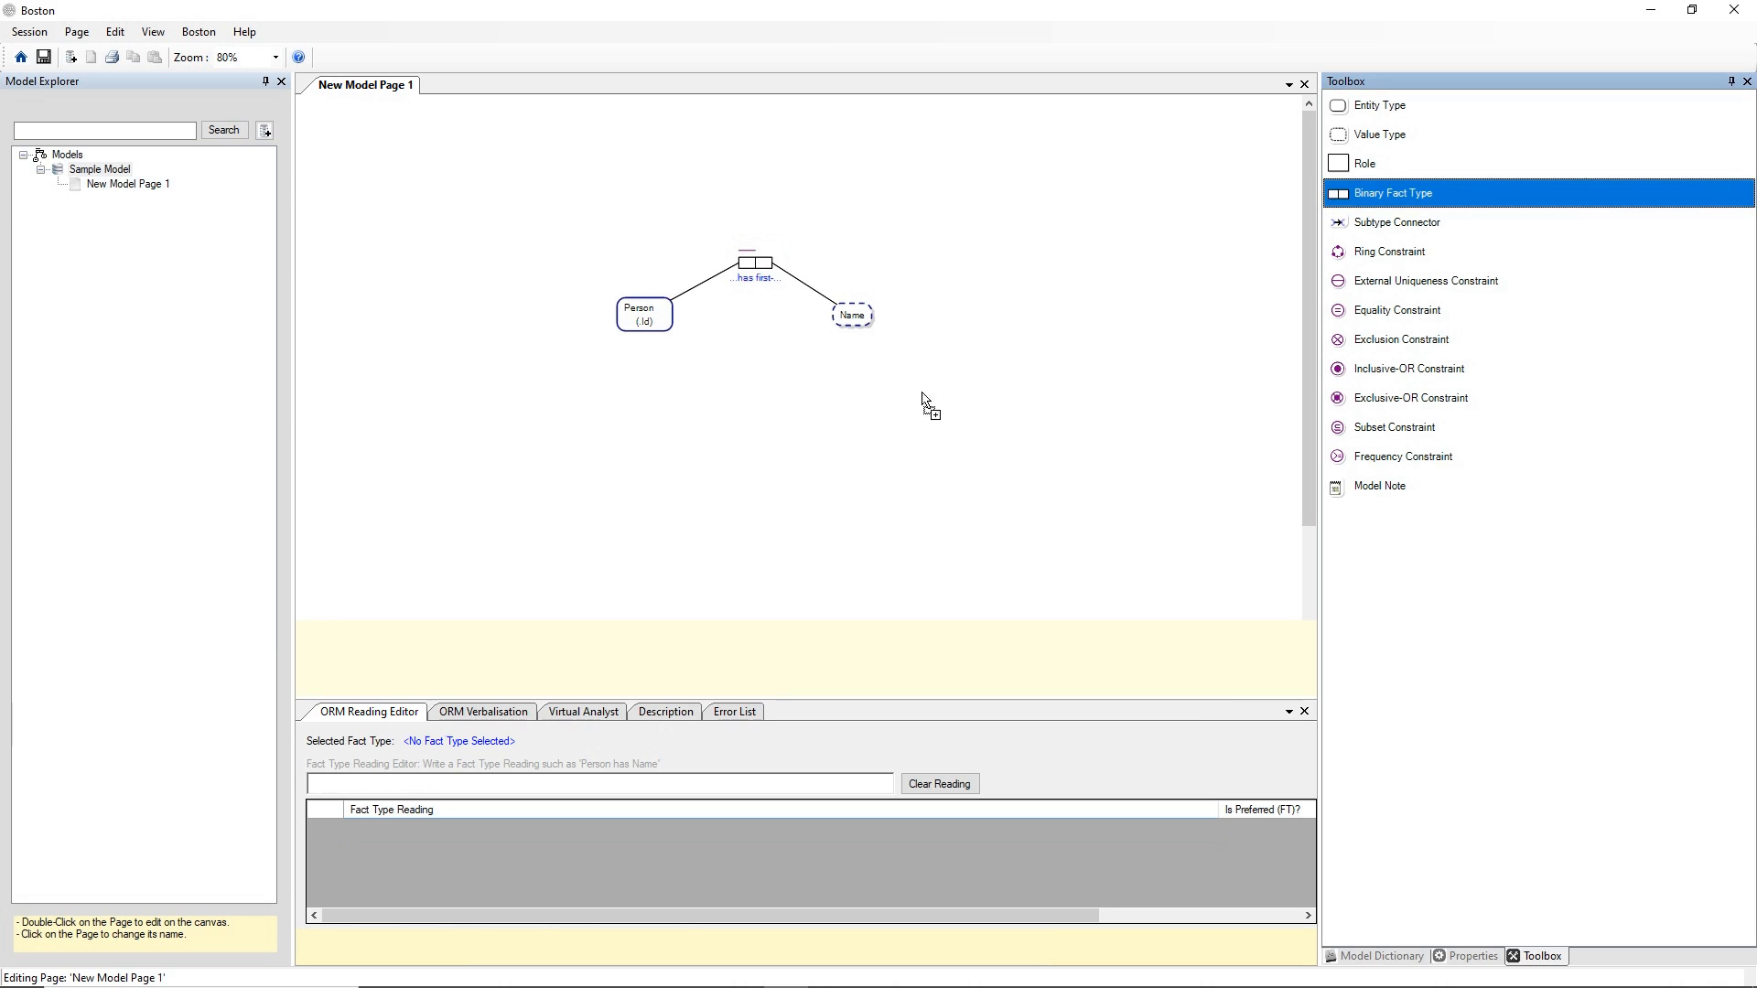
left_click(737, 364)
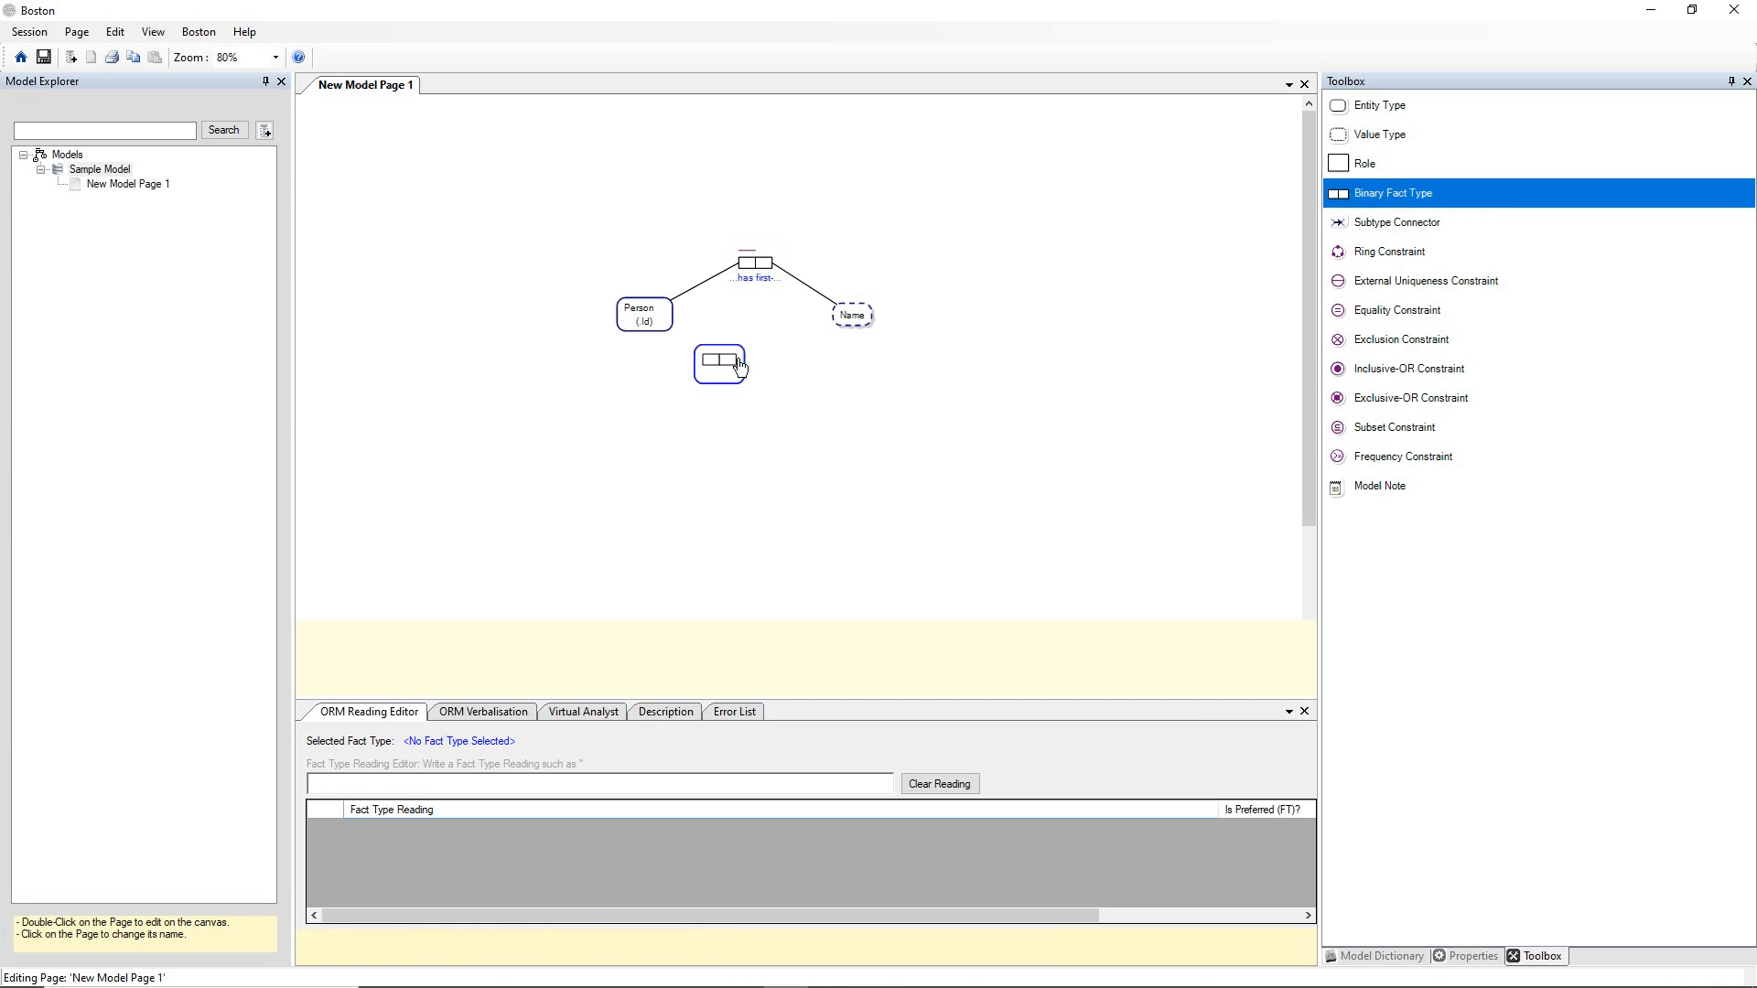
left_click_drag(739, 366, 663, 330)
left_click_drag(851, 328, 780, 366)
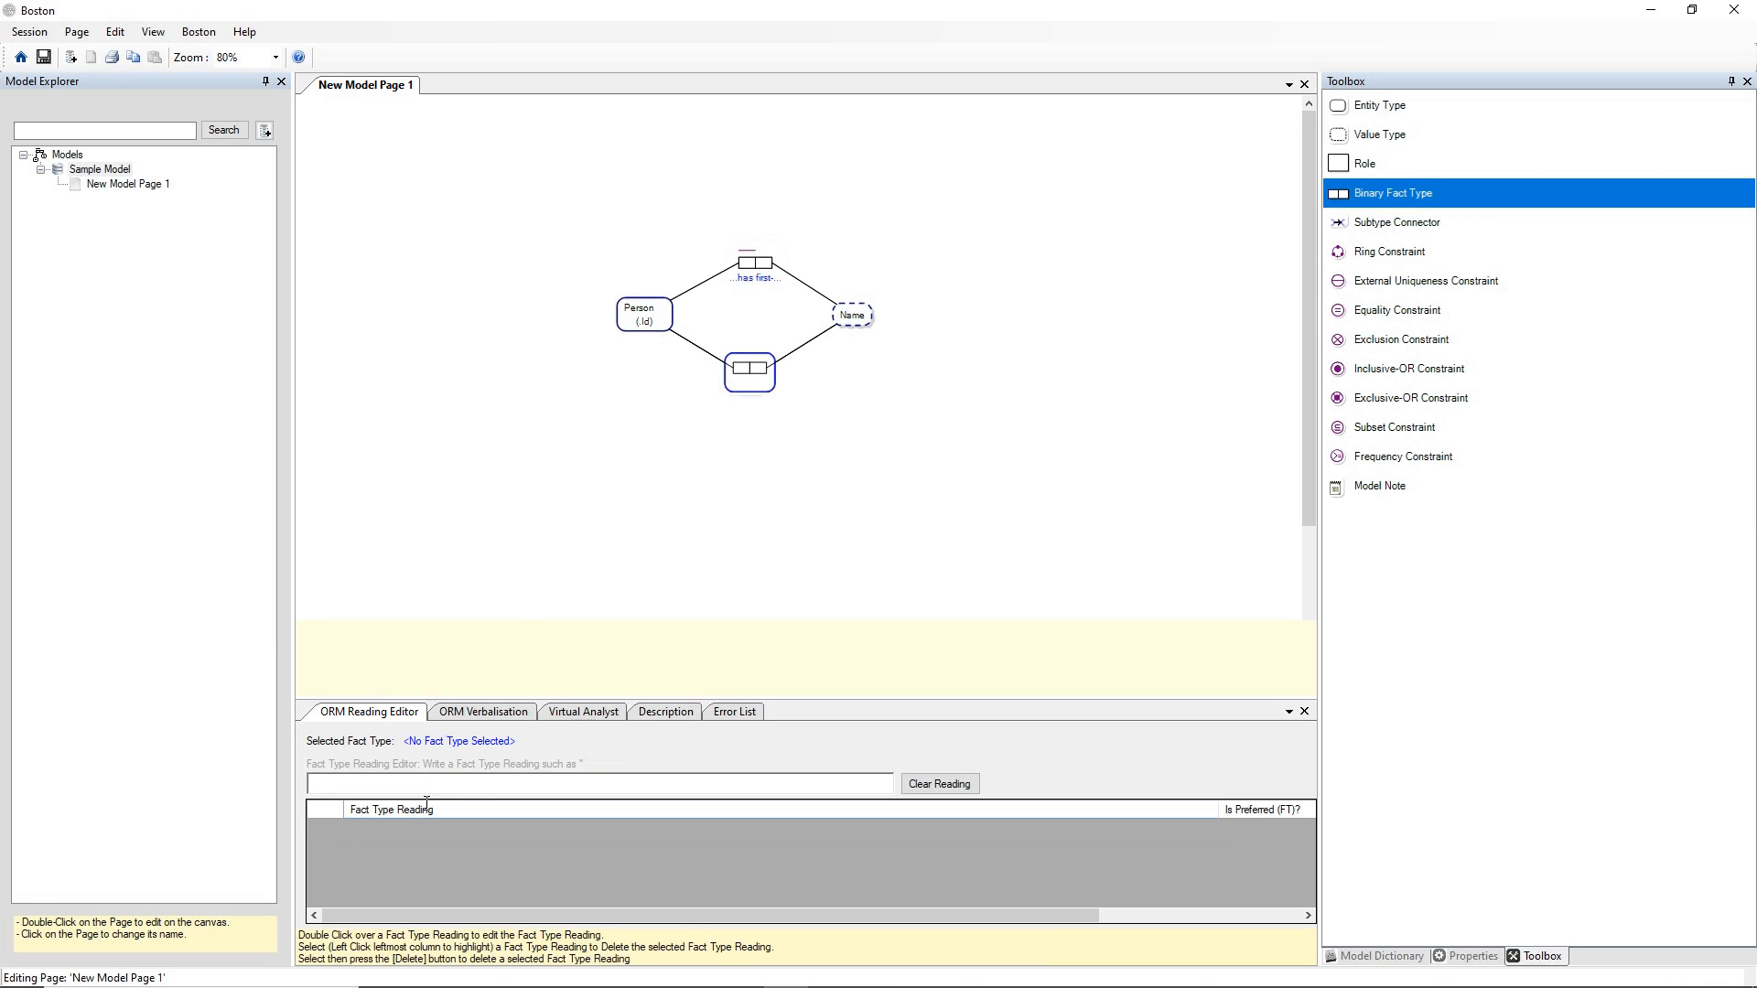
Step: Add the reading "Person has last-Name" to the lower fact type and accept renaming it to PersonHasLastName
left_click(453, 785)
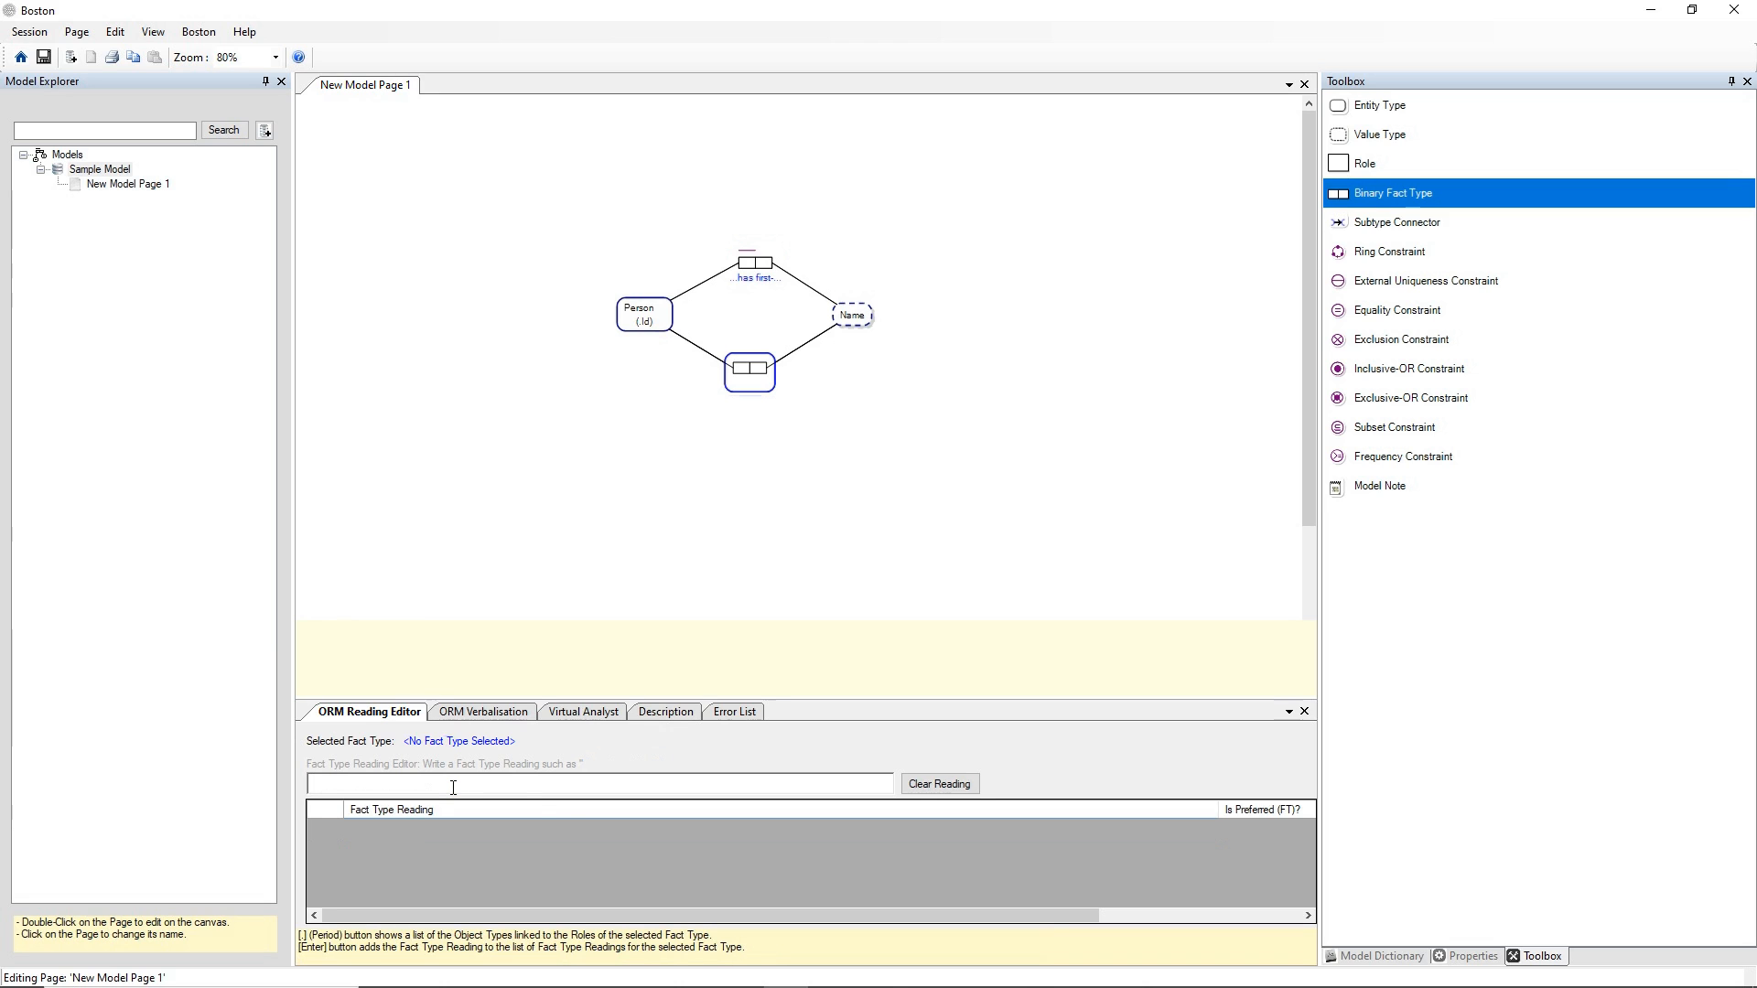
type("Person has ")
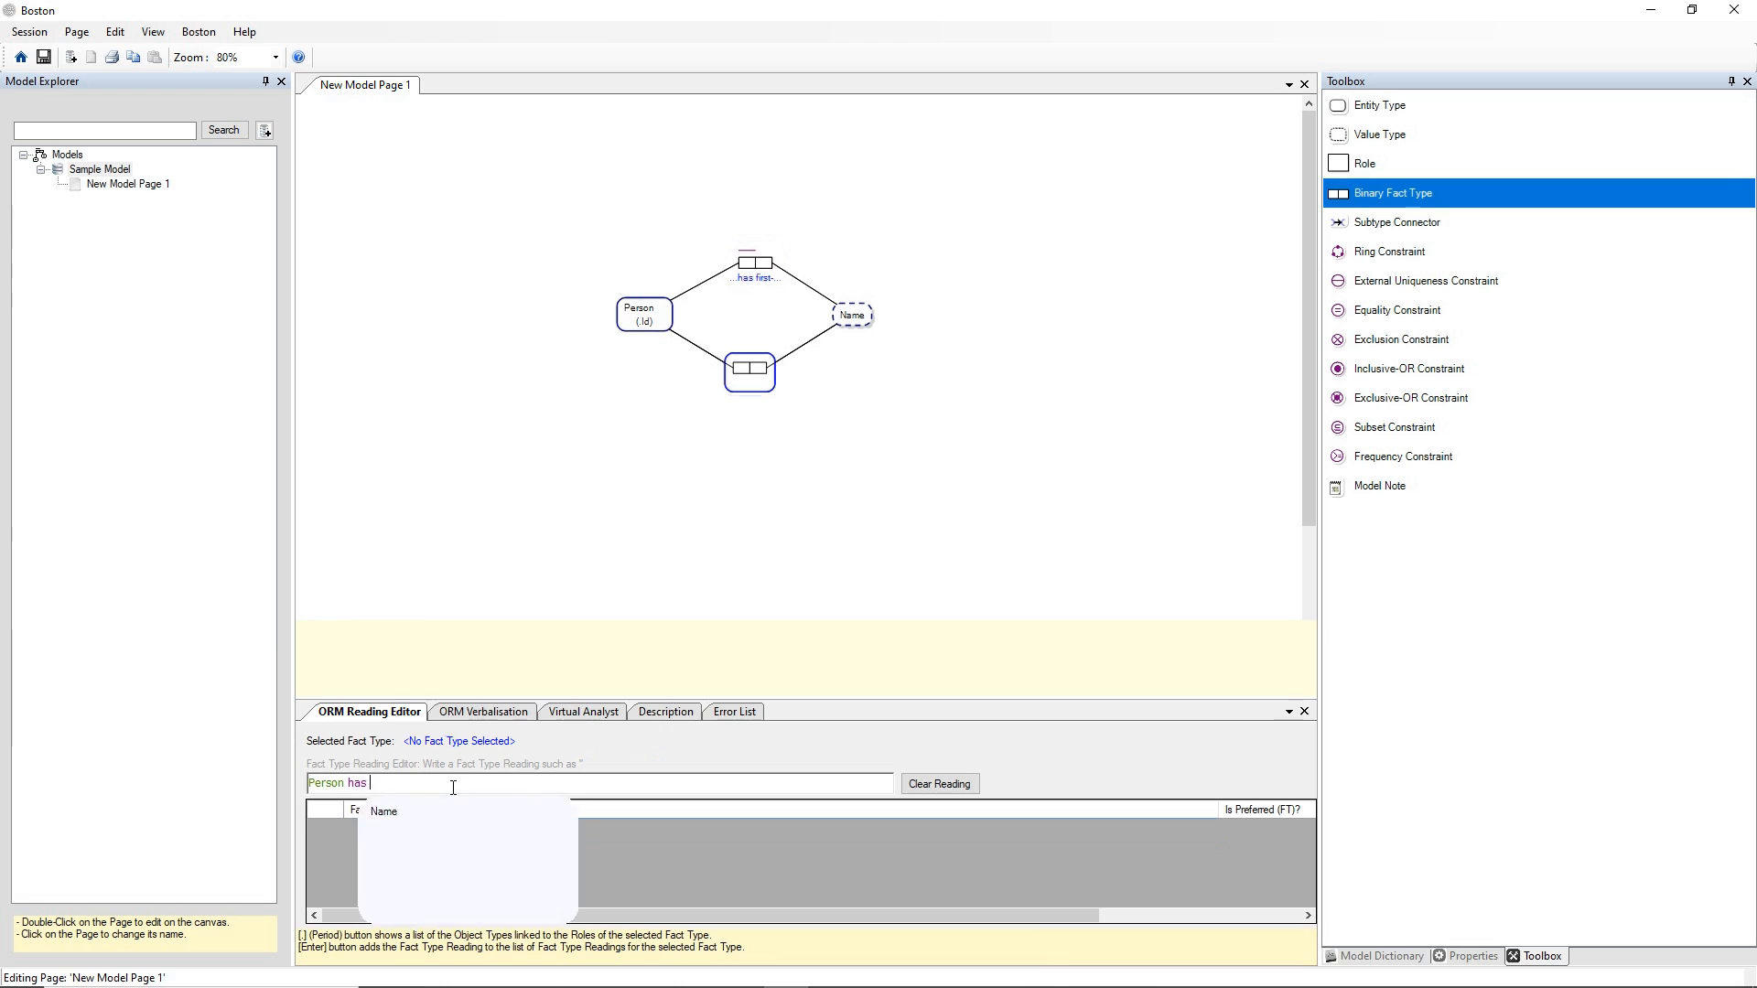
type("last")
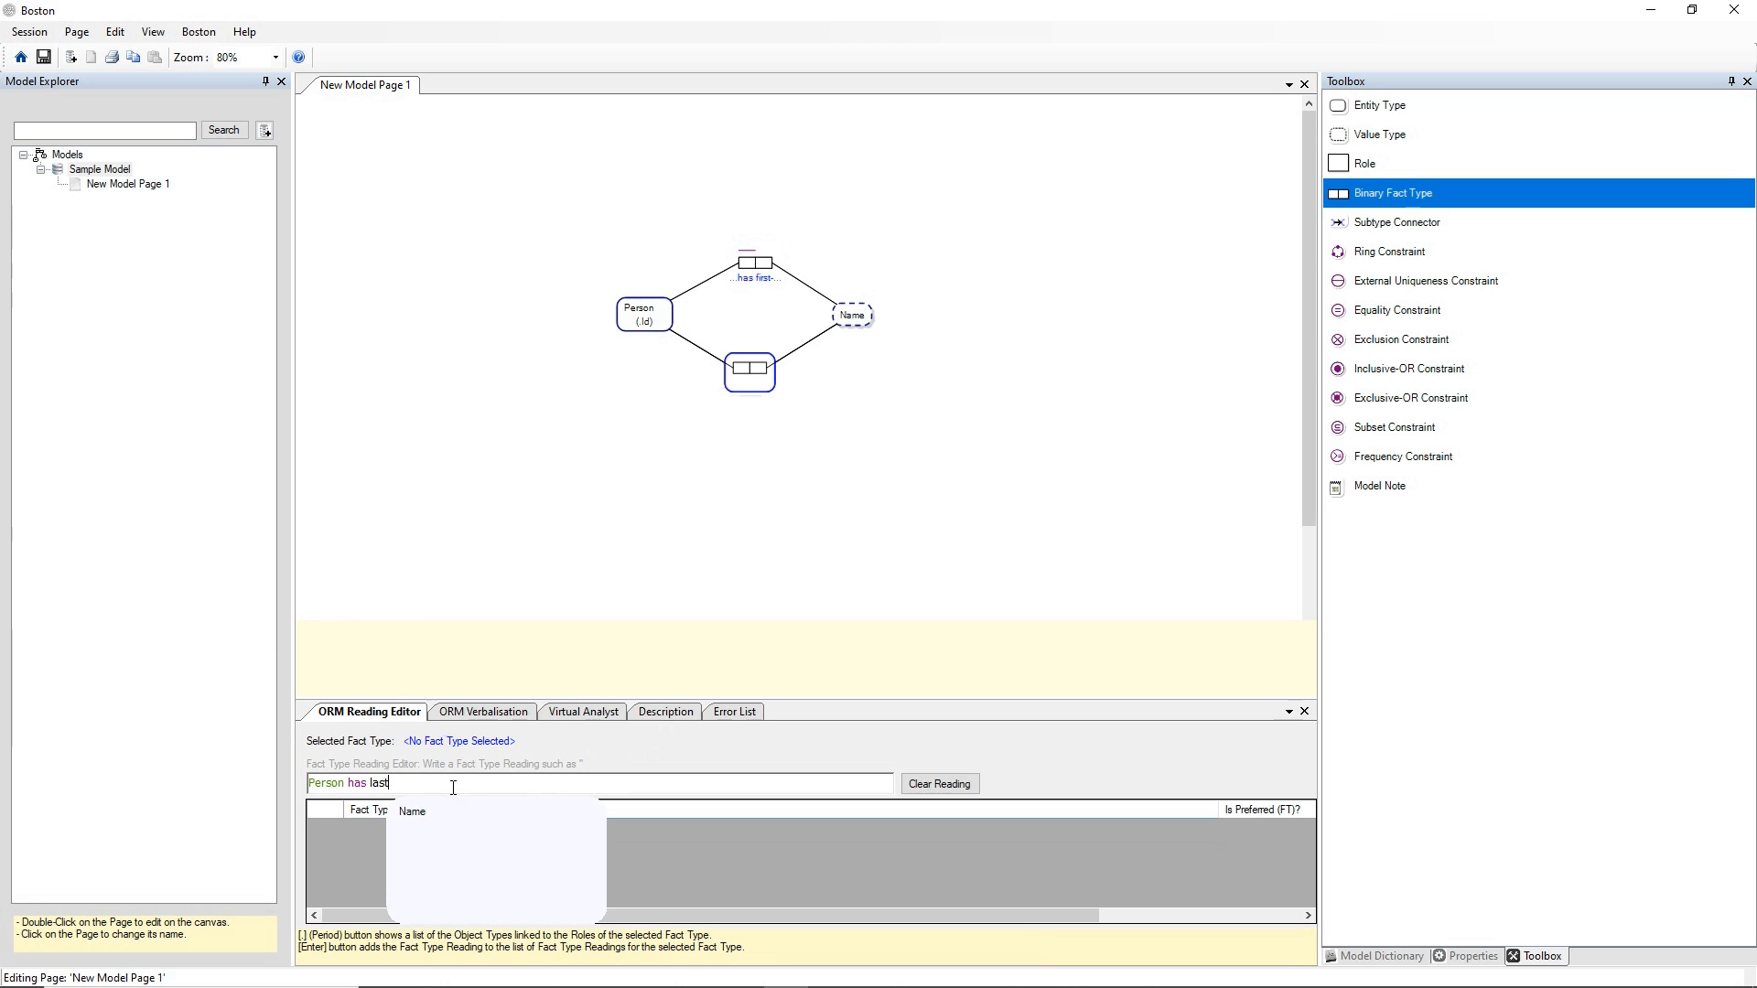
type("-Name")
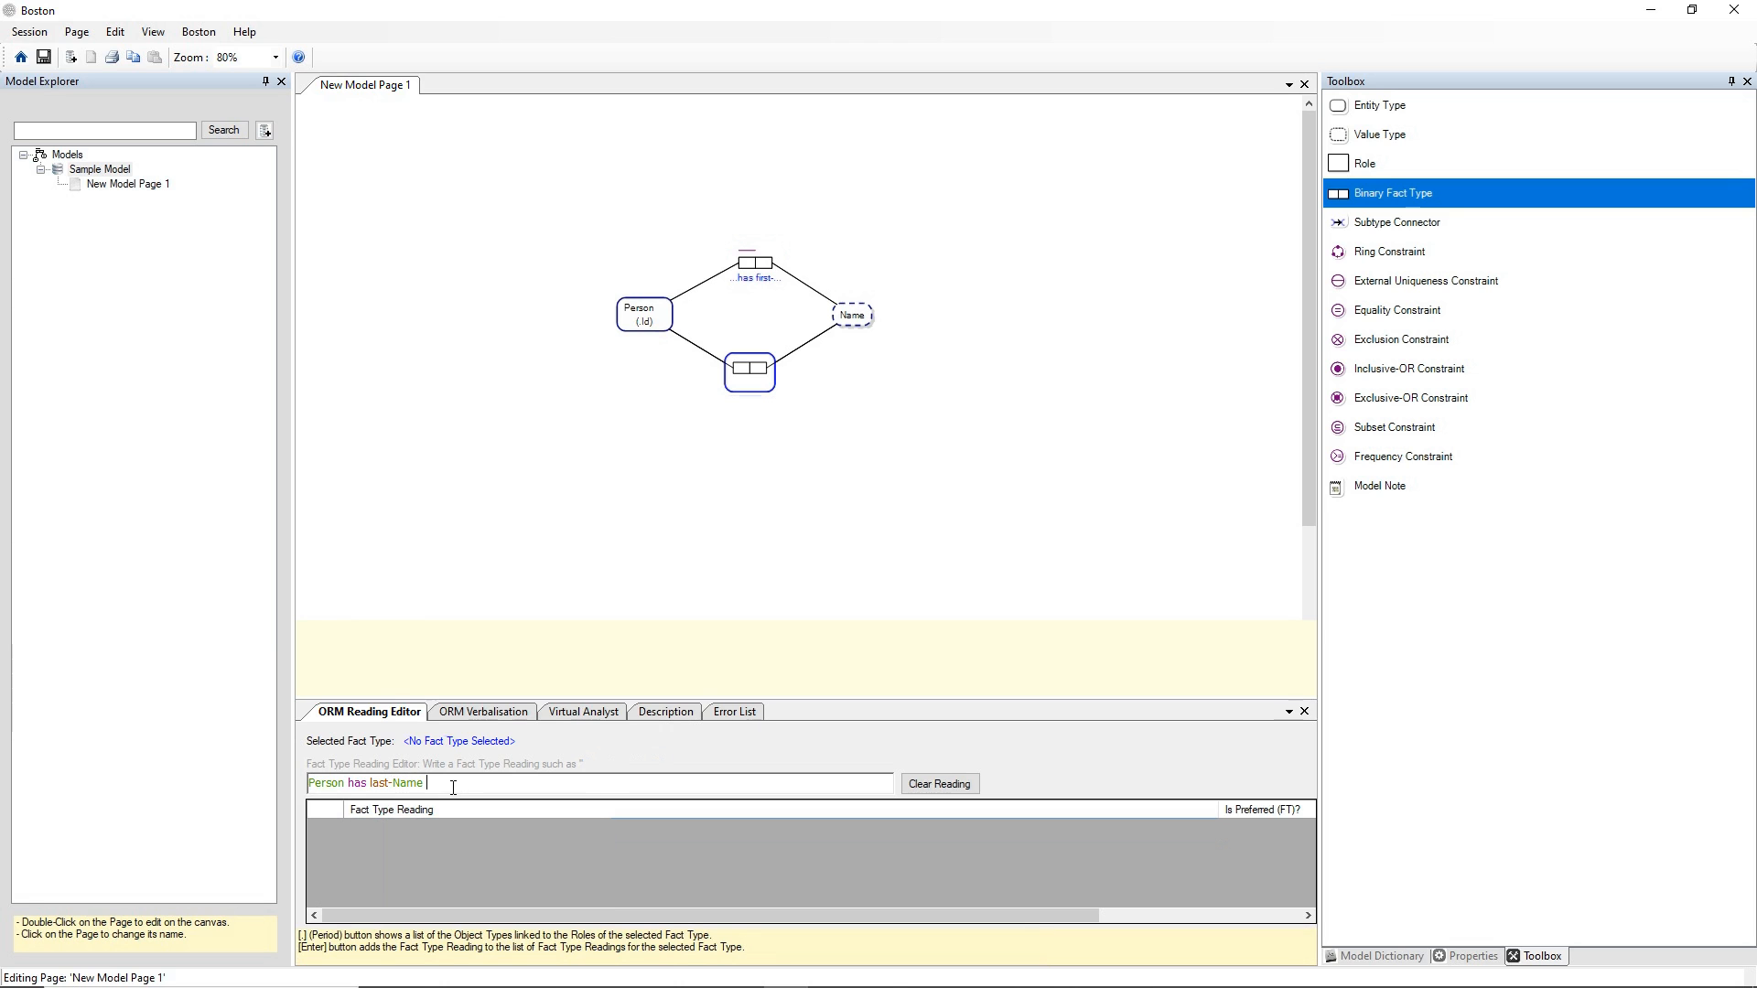
key("Return")
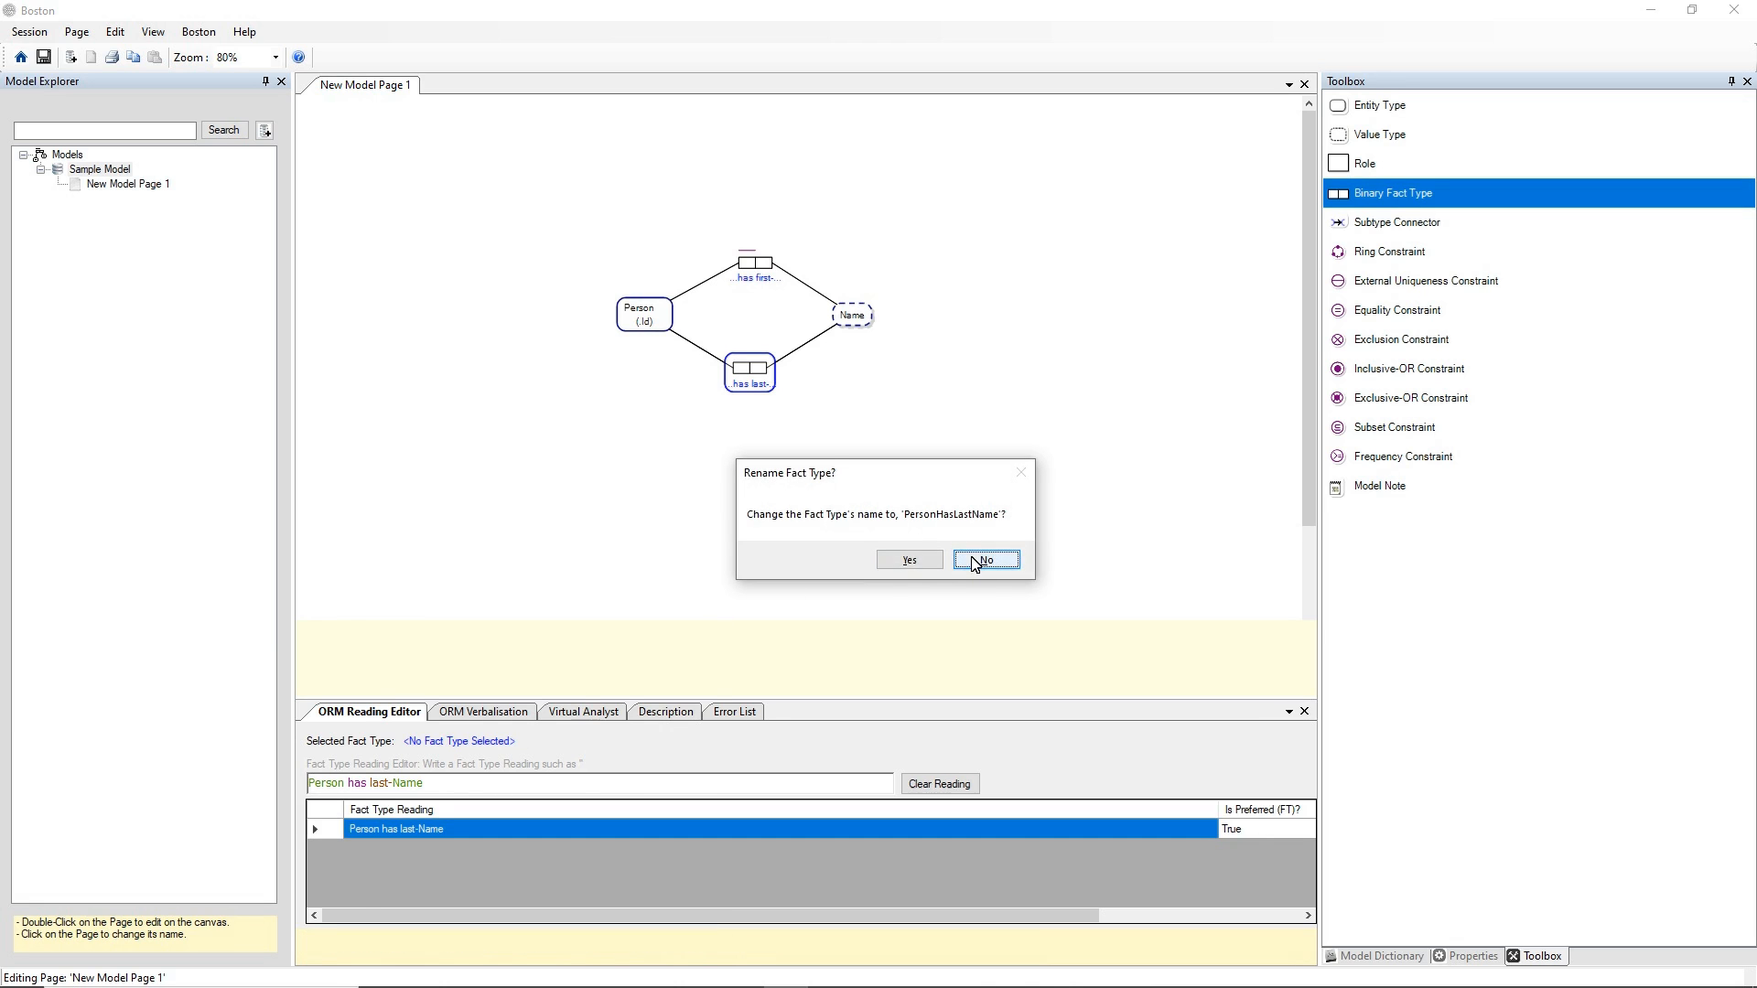
left_click(909, 561)
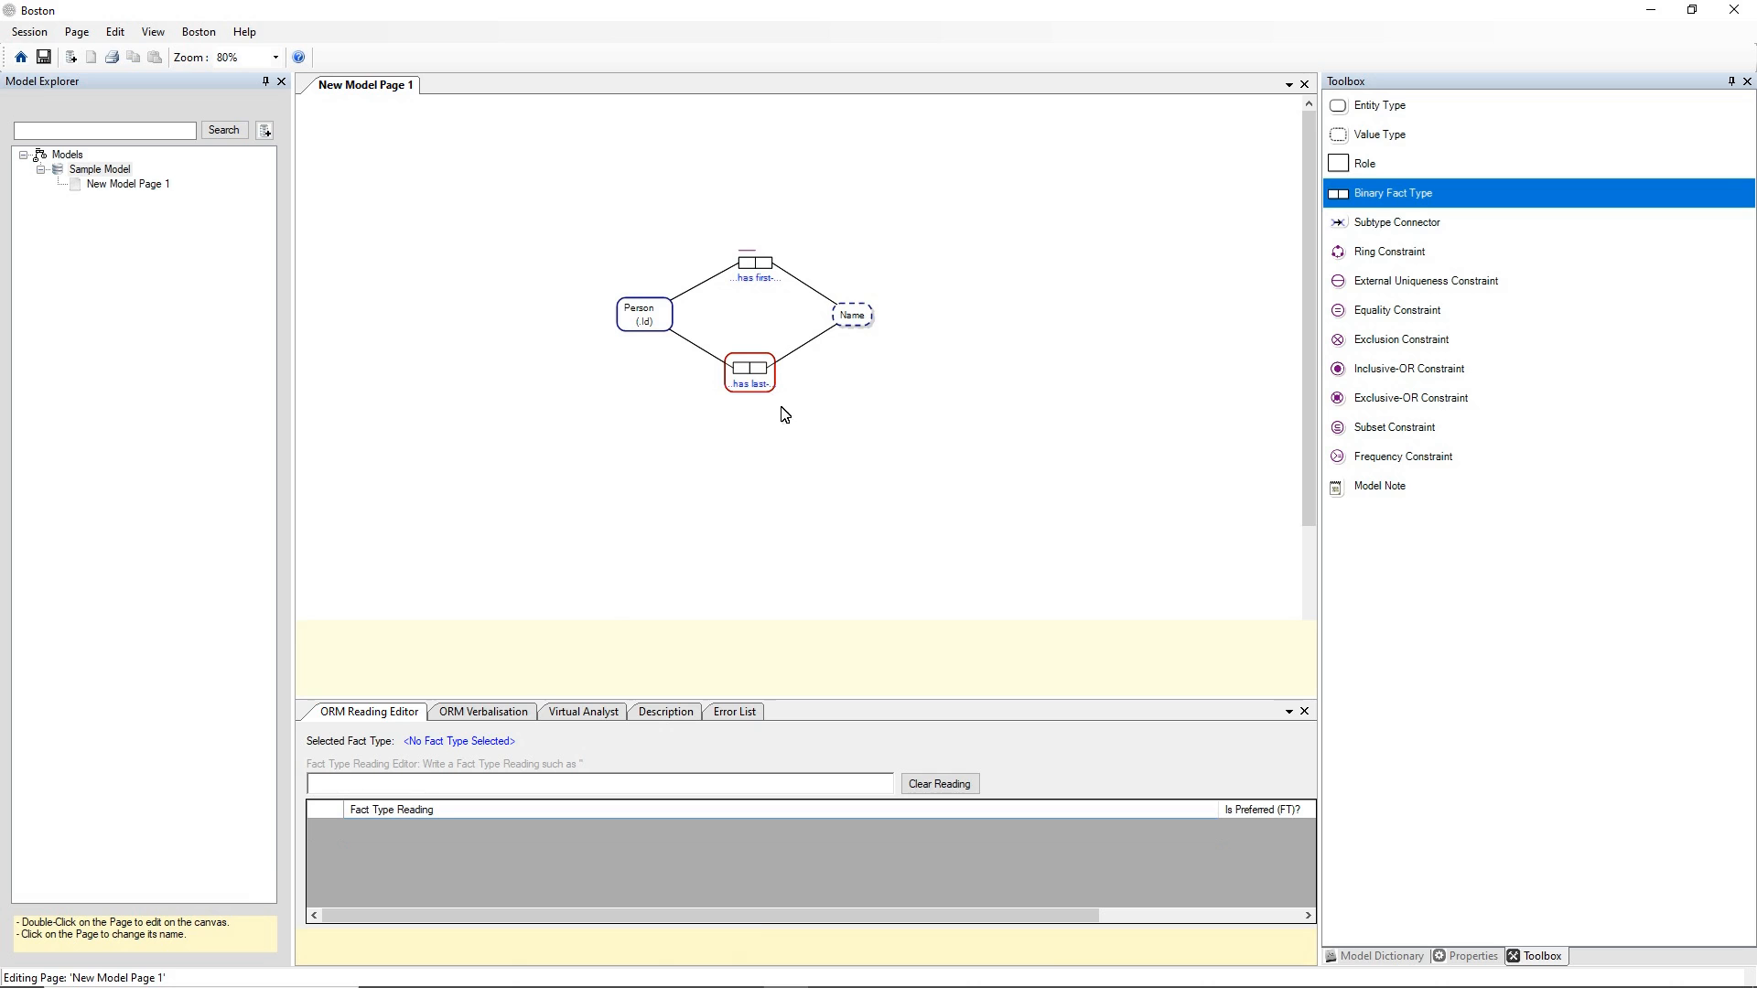
Step: Add a uniqueness constraint to the Person role of the "has last-" fact type
left_click(746, 372)
right_click(745, 372)
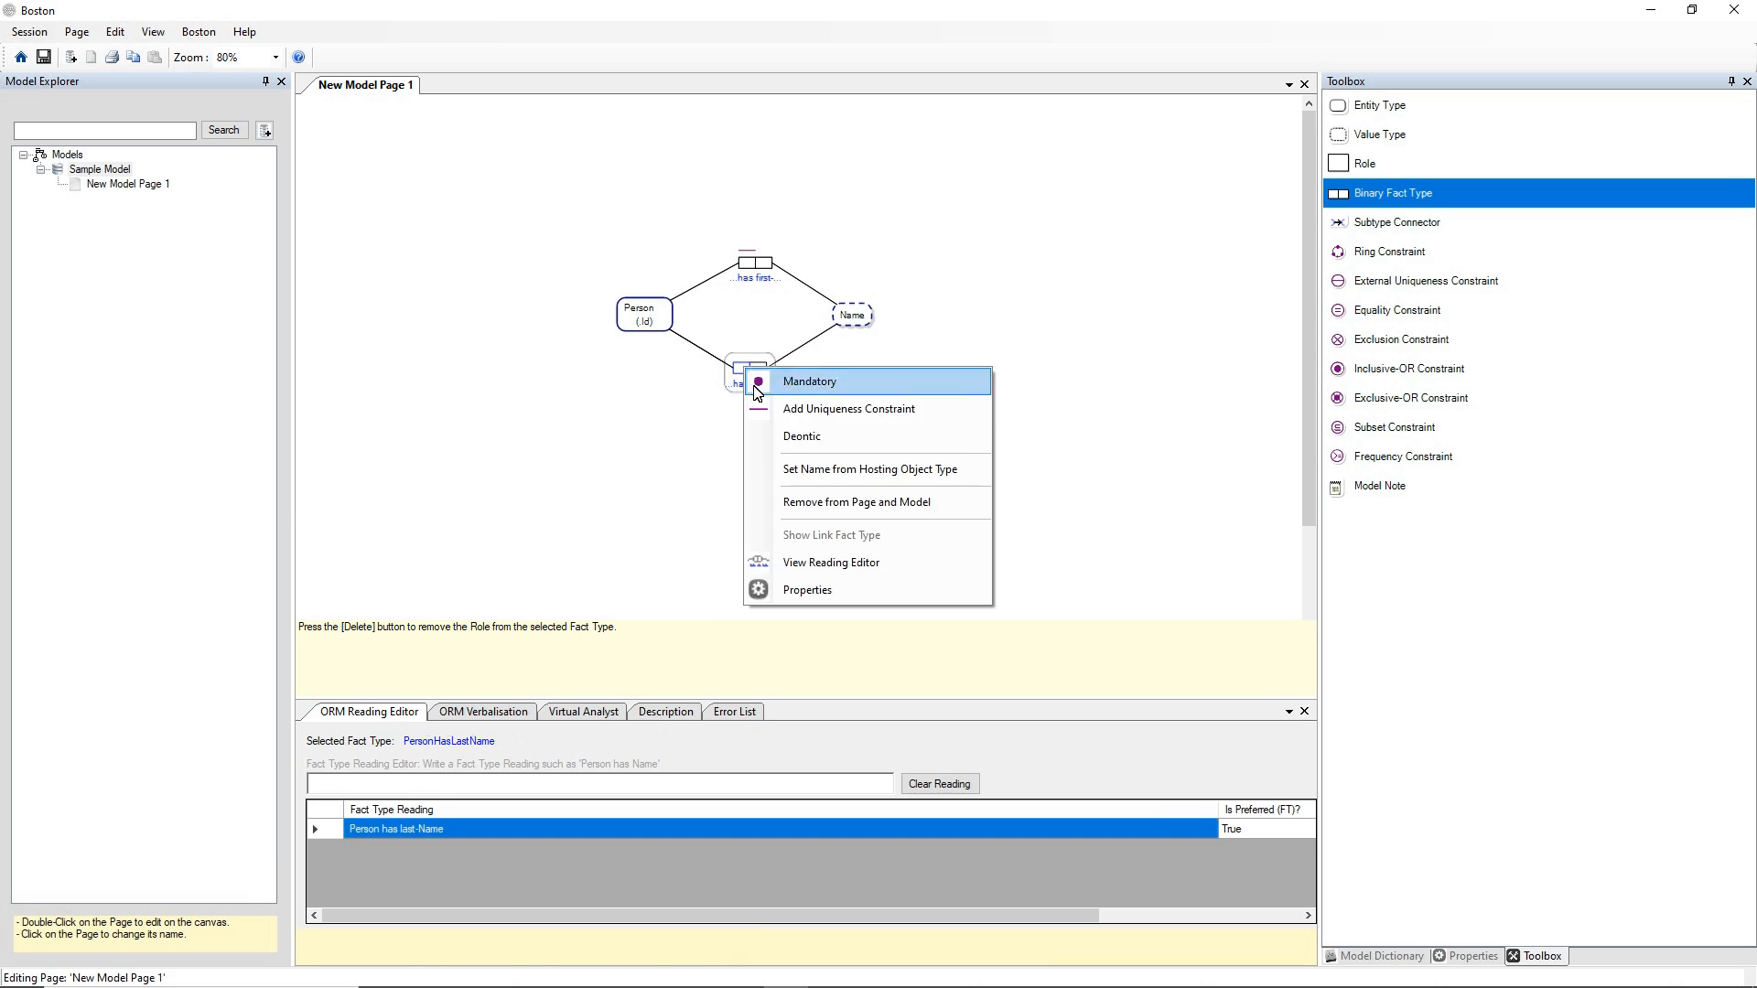
left_click(761, 404)
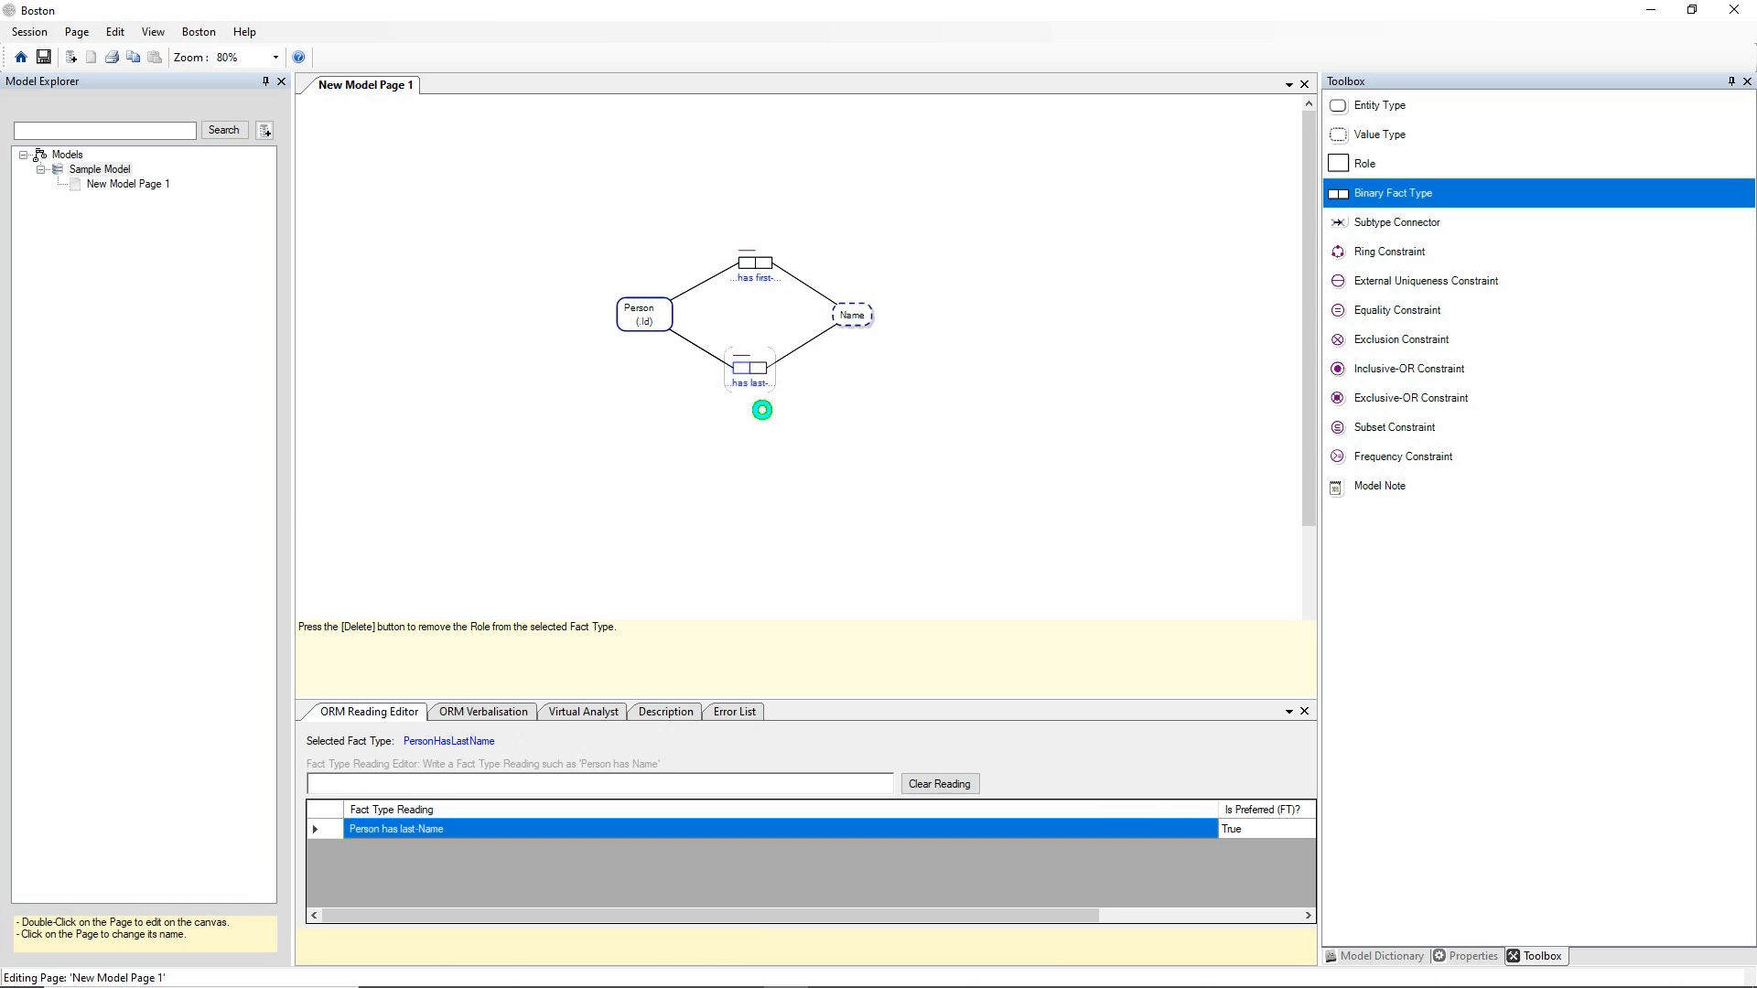
left_click(819, 424)
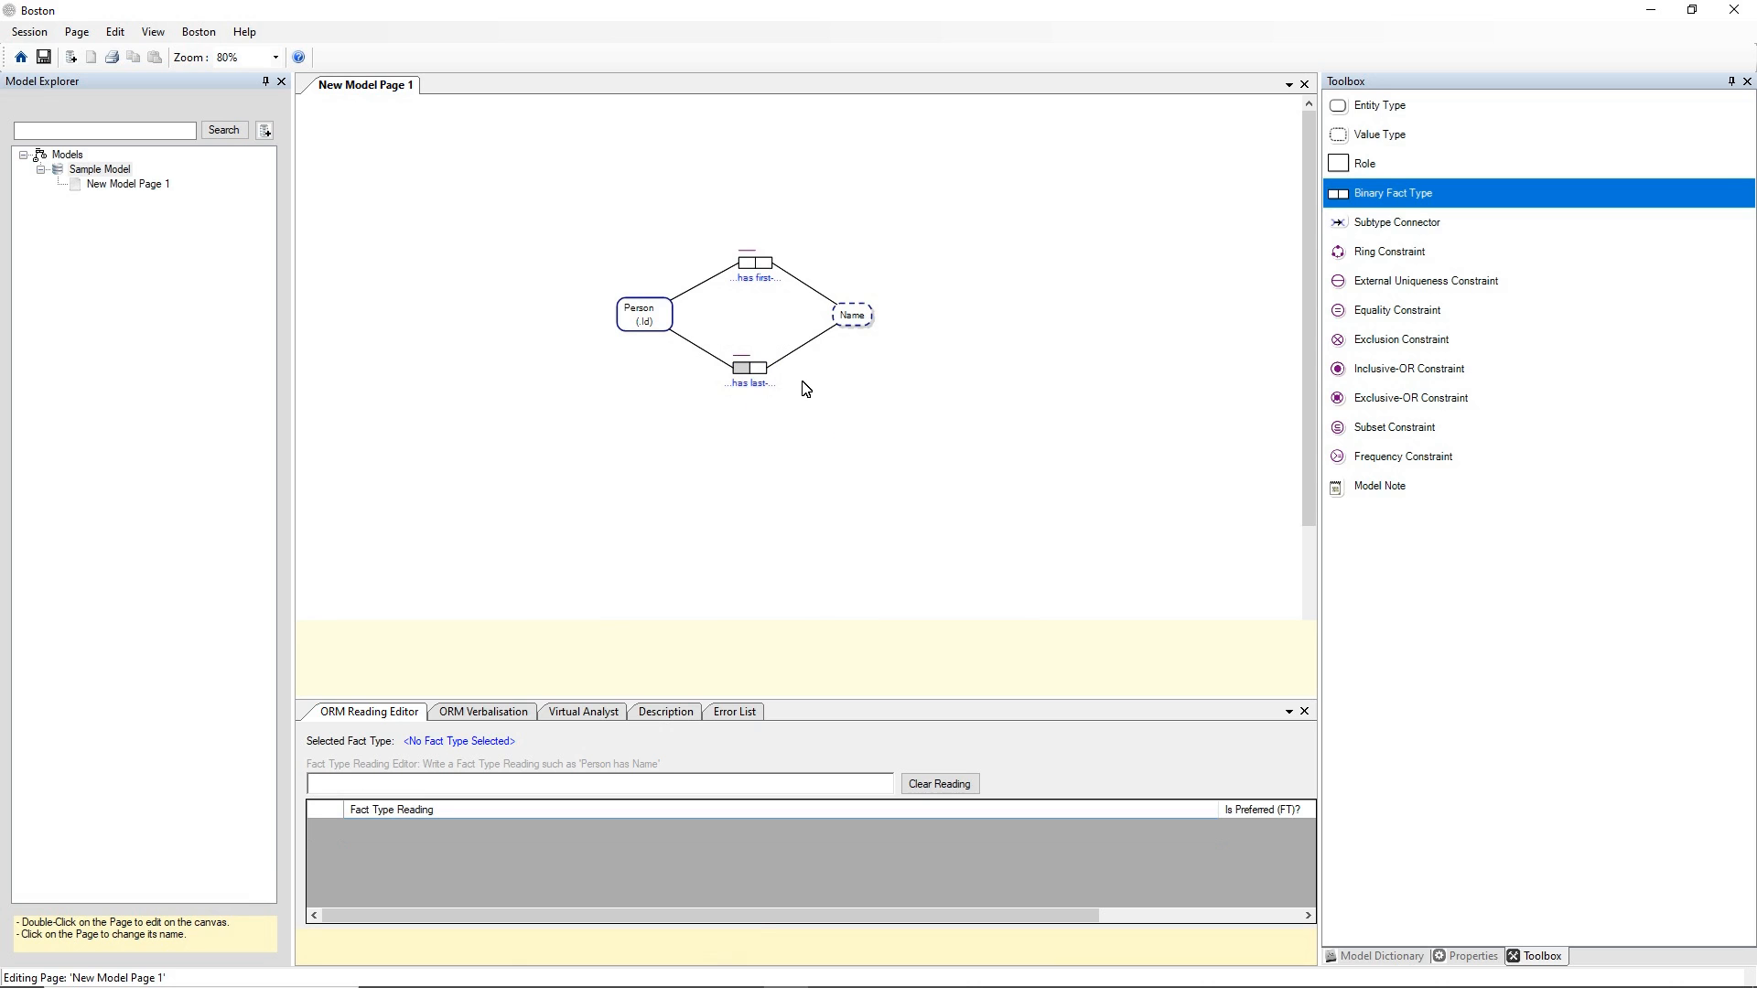
Step: Add the reverse reading "first-Name is for Person" to the PersonHasFirstName fact type
left_click(767, 269)
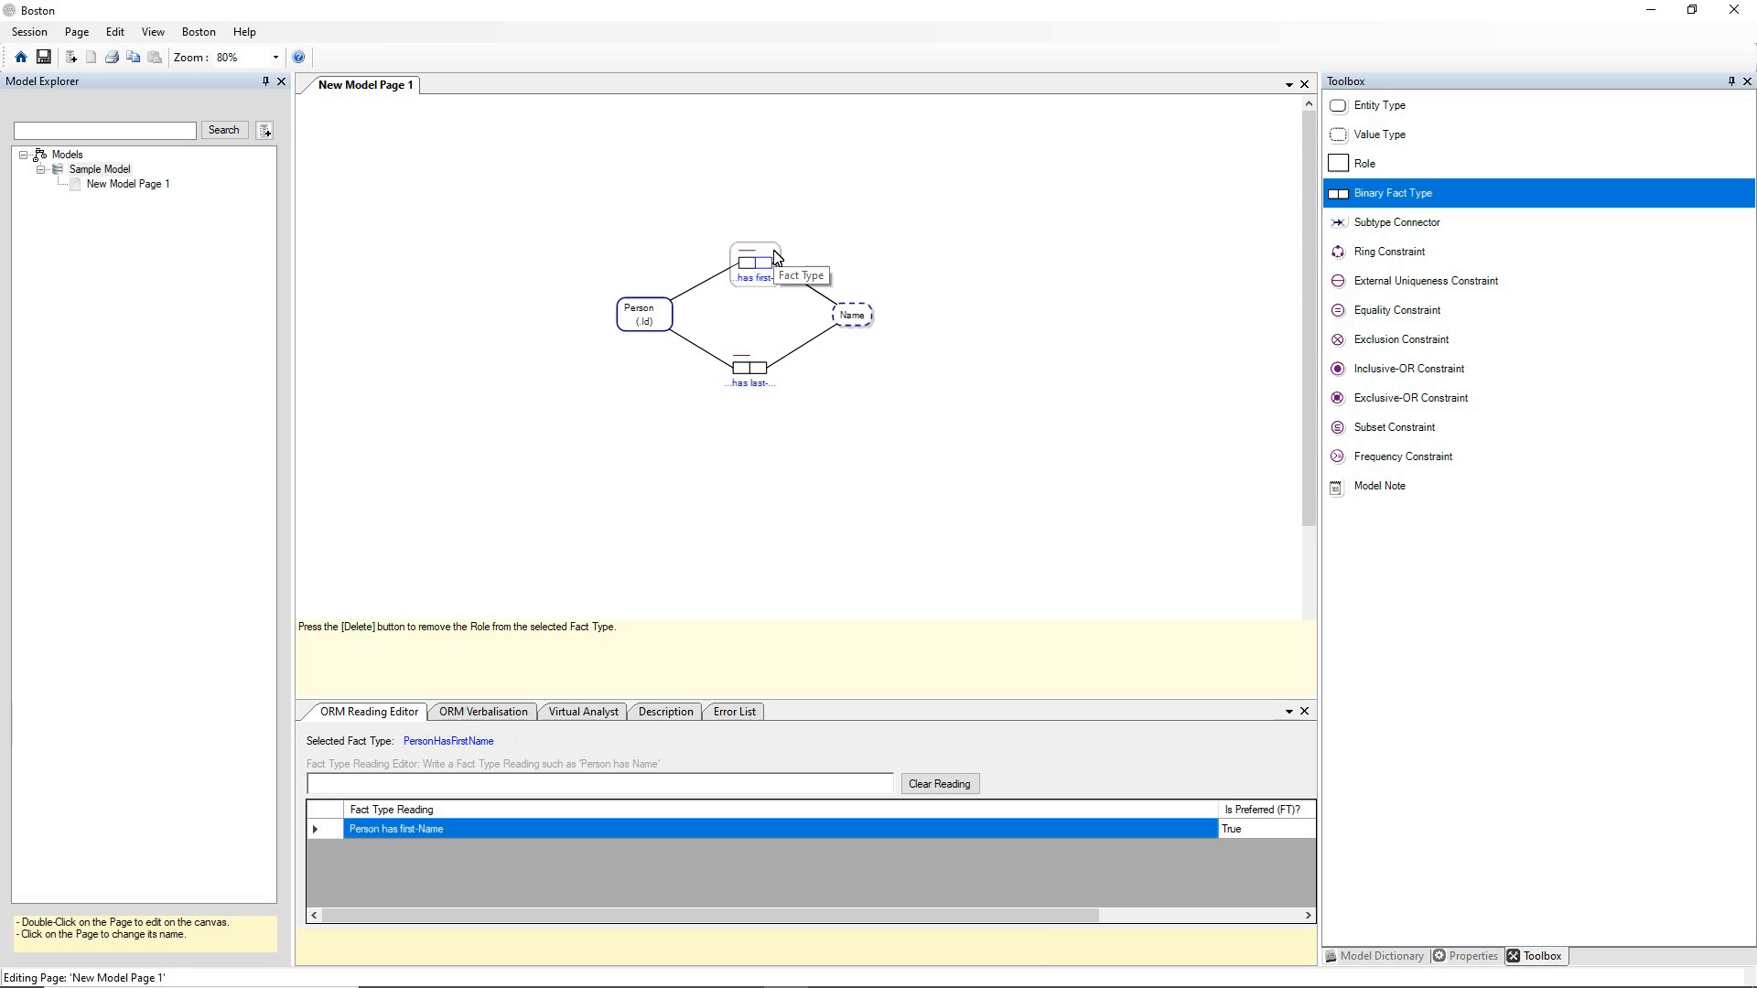
left_click(776, 257)
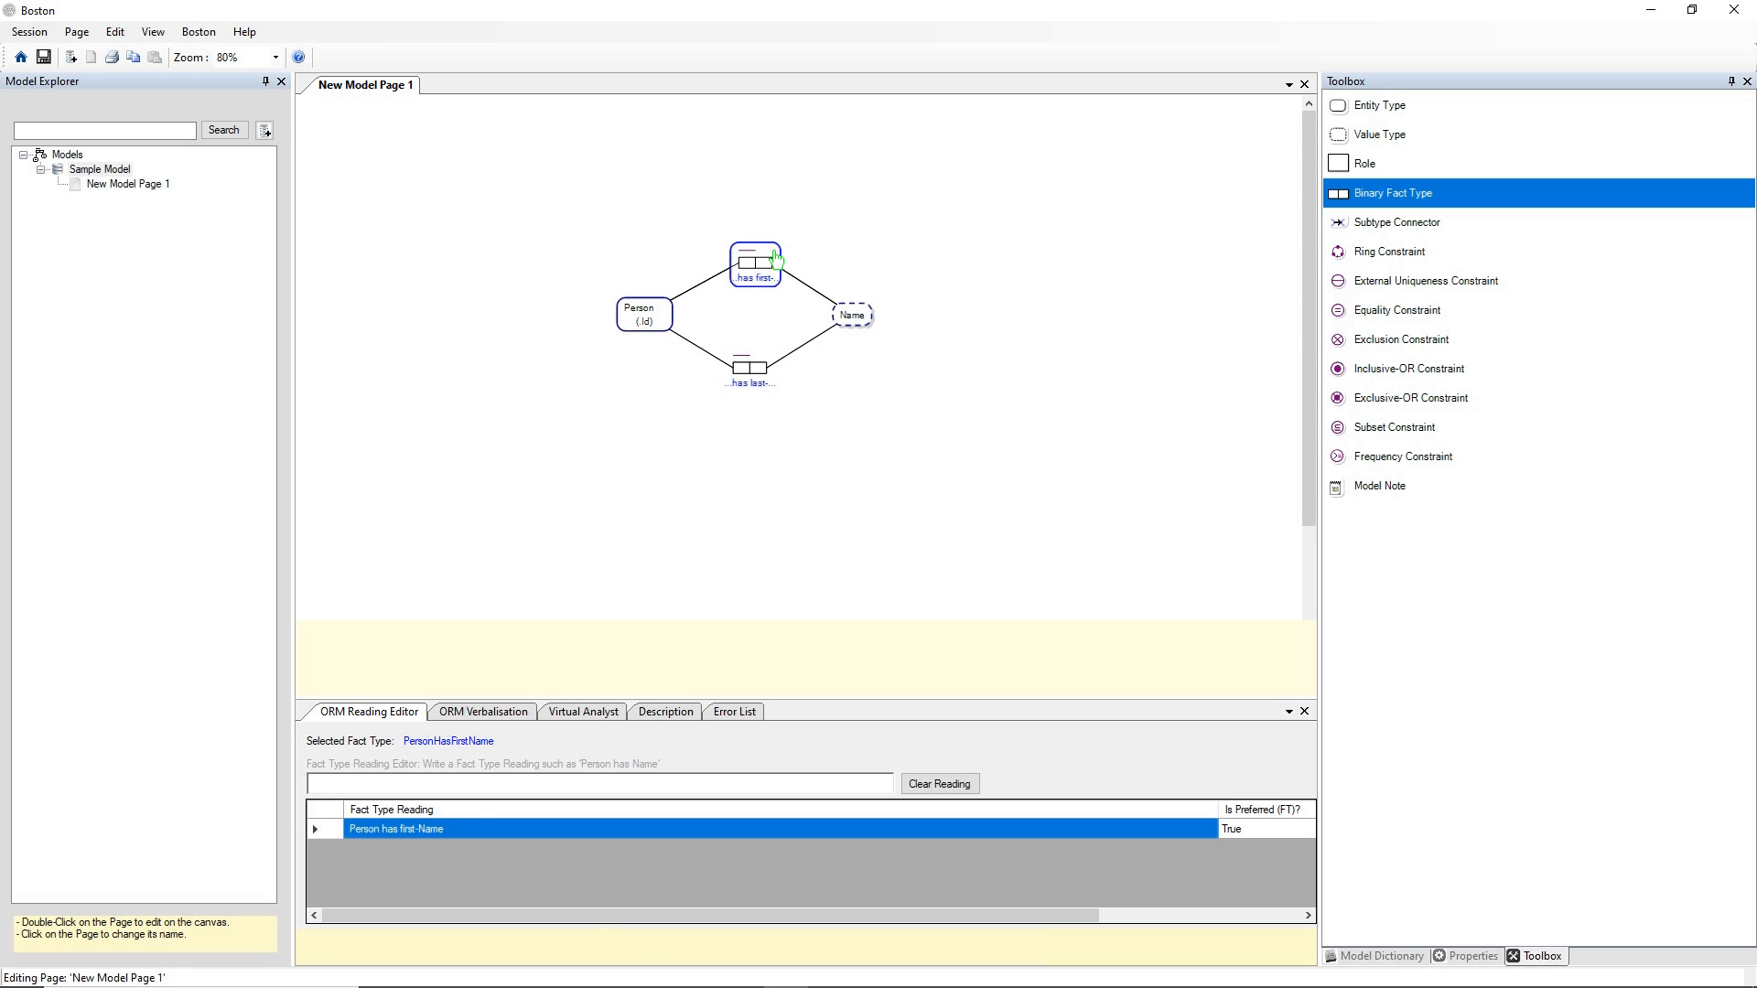
left_click(490, 785)
type("f")
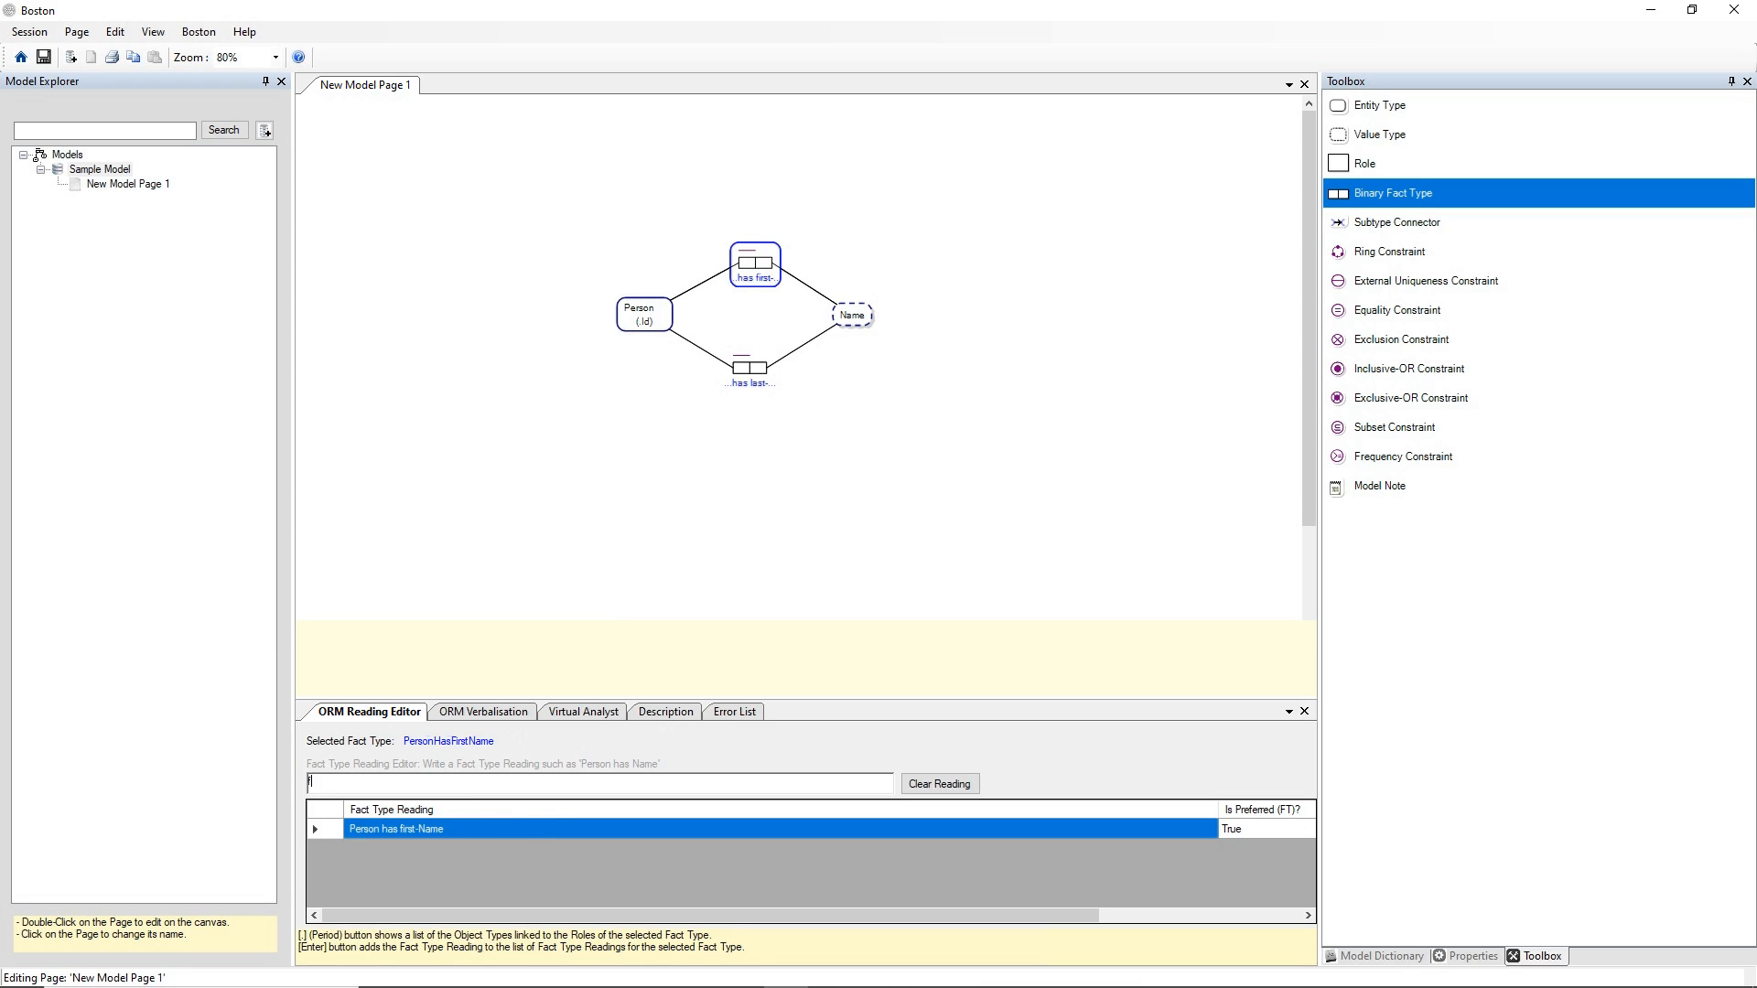
type("irst-Nam")
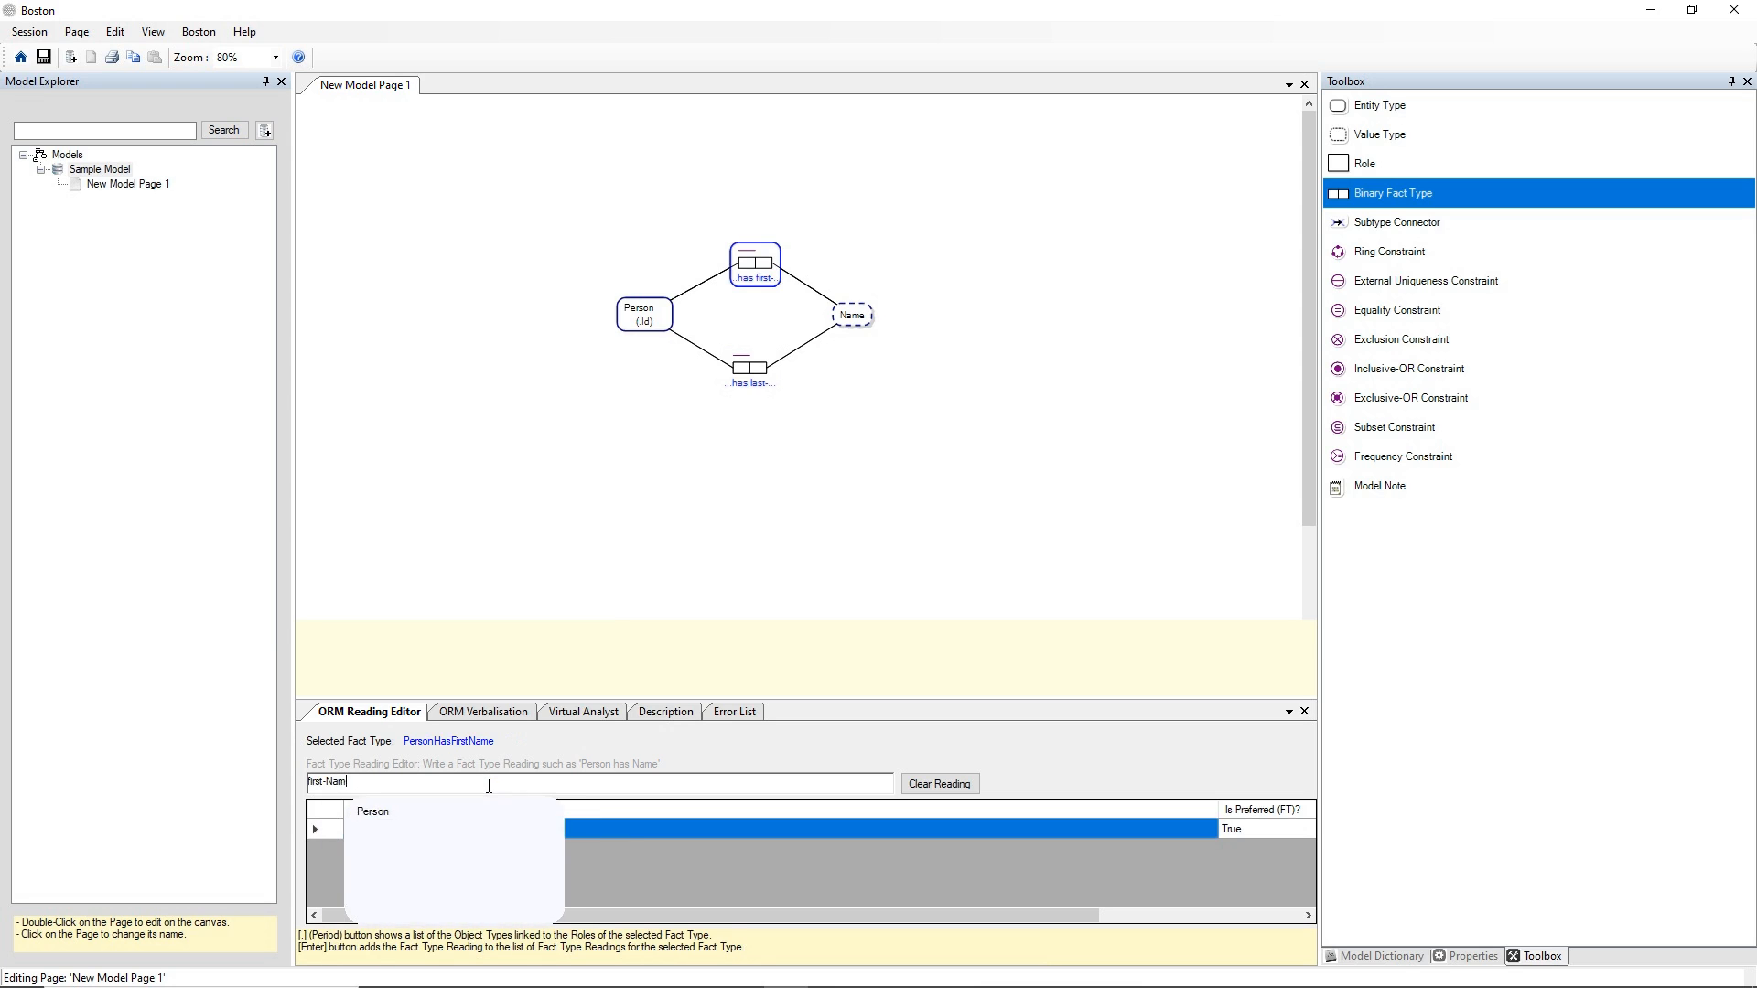
type("e is for")
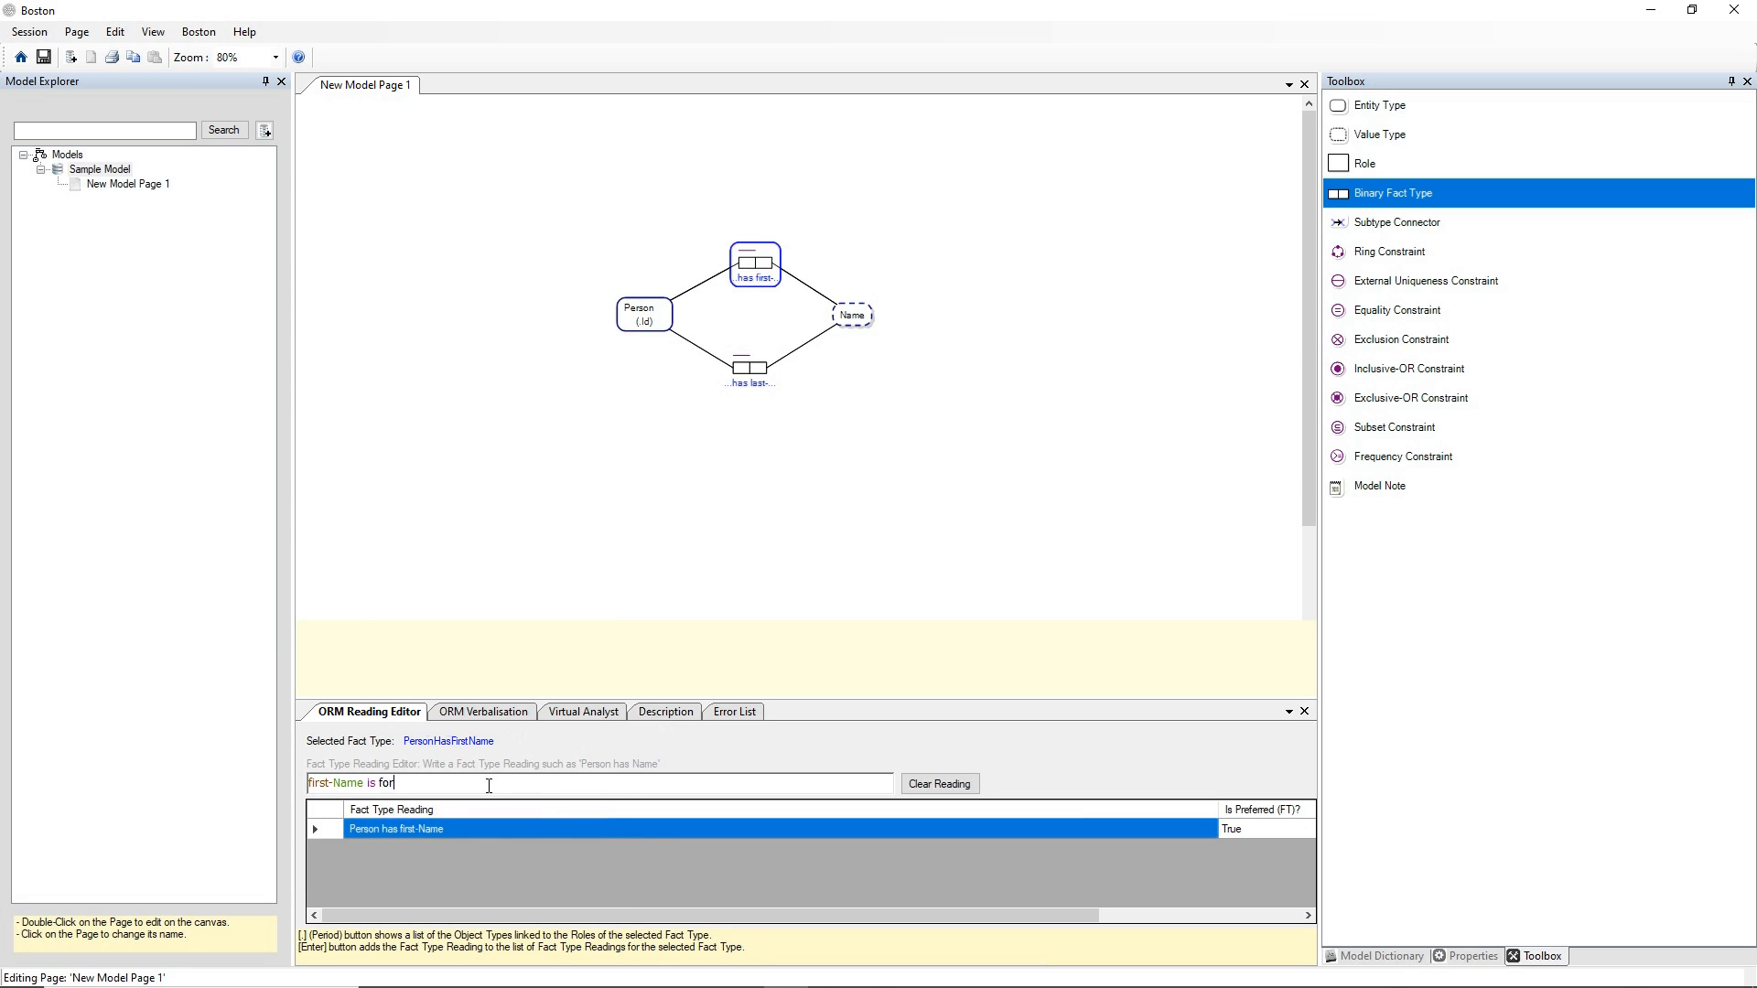
type(" Person")
key("Return")
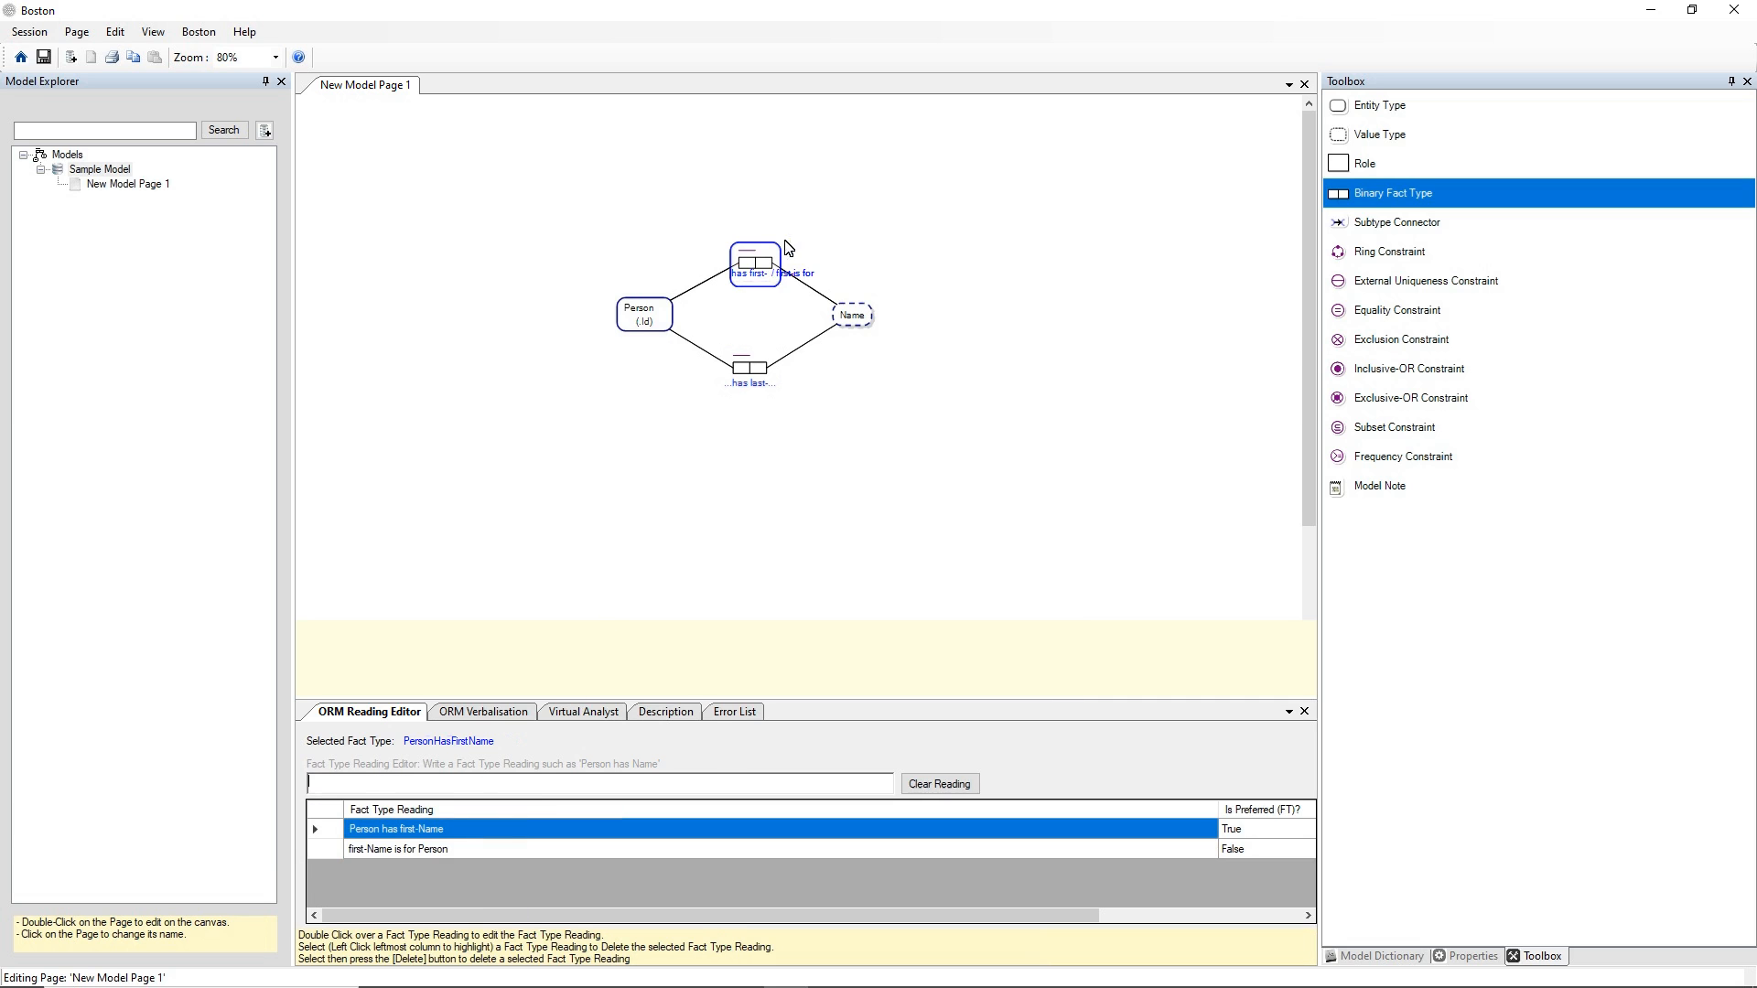
left_click(850, 236)
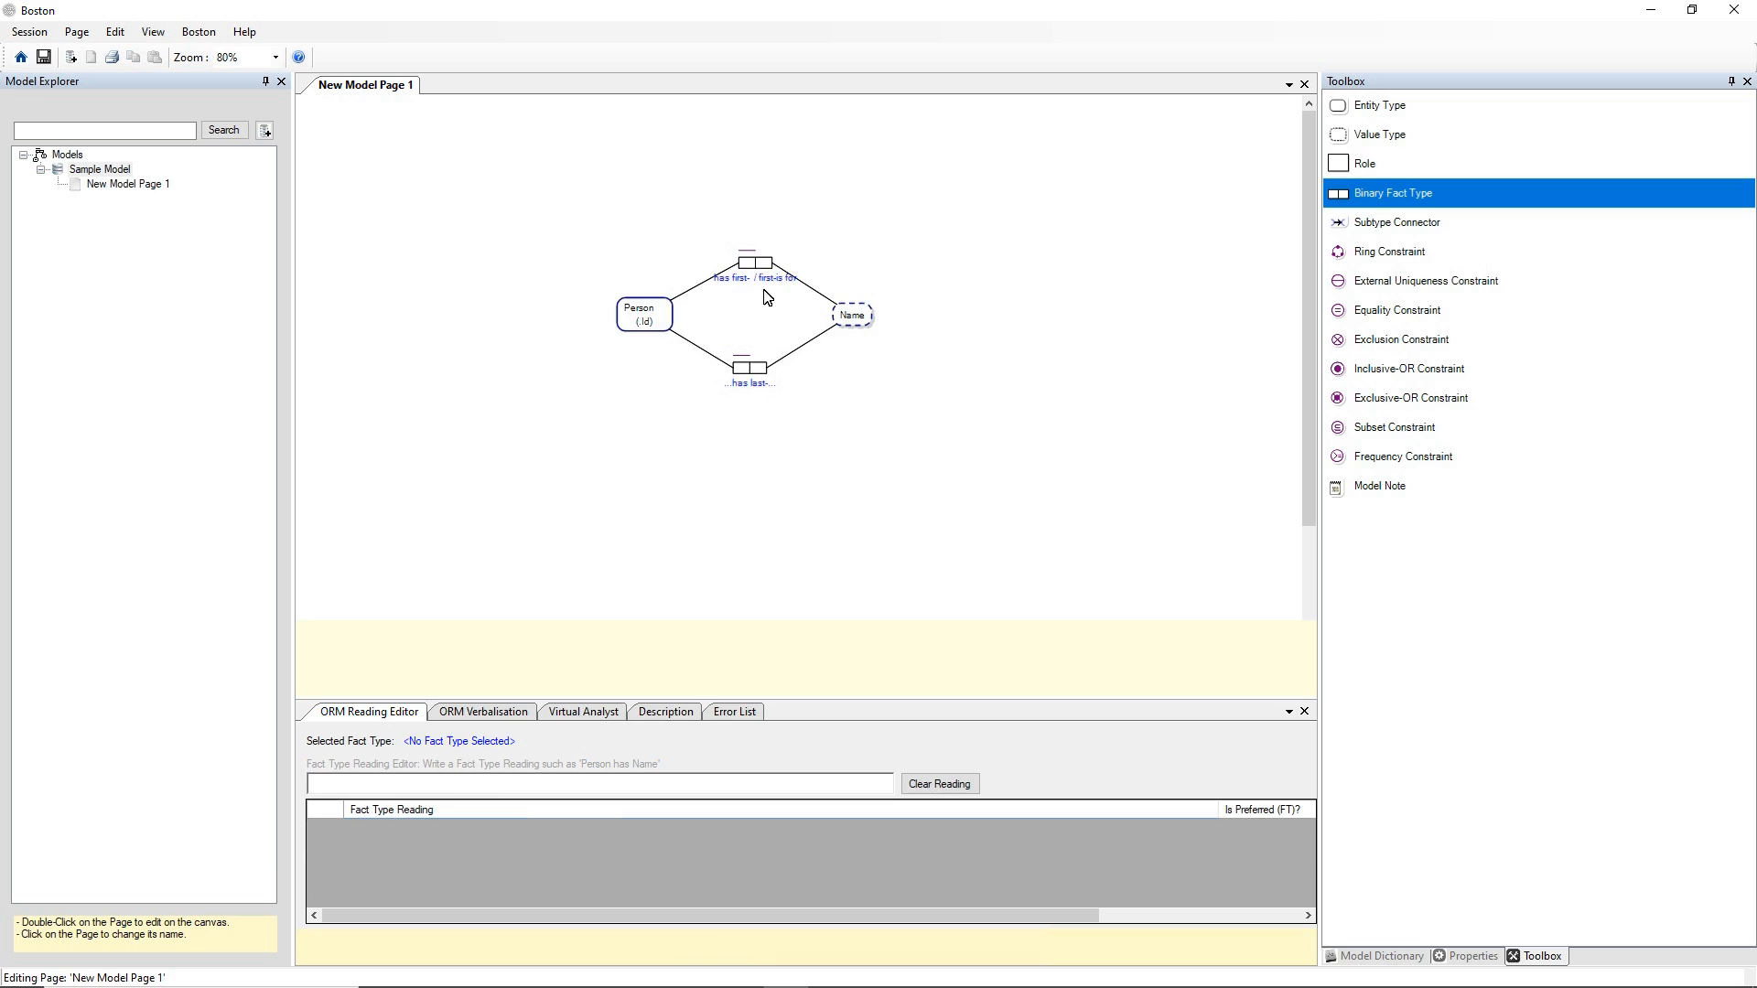